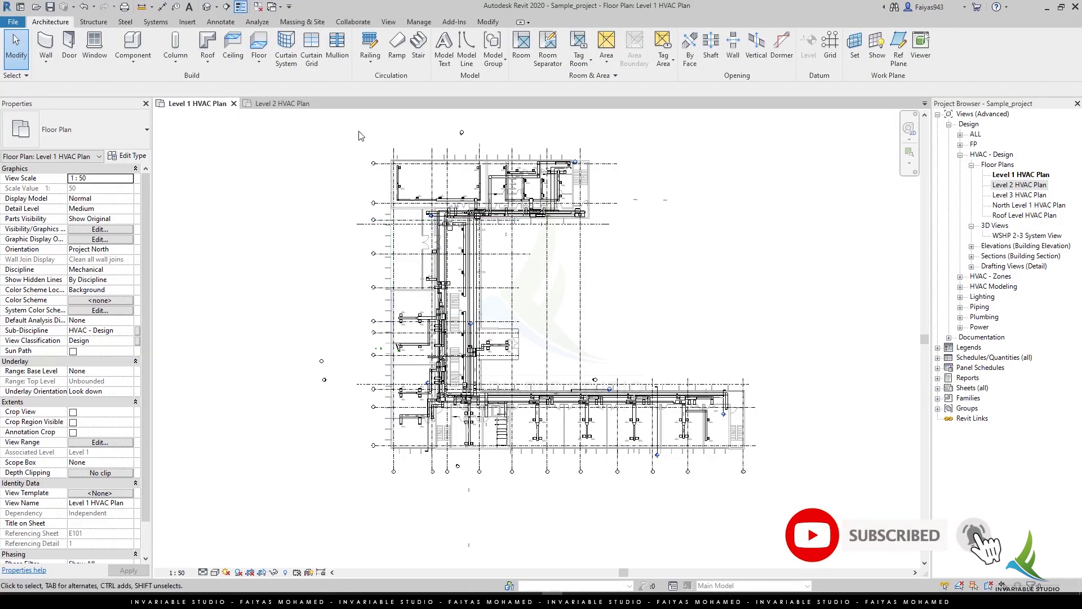
Window-select the whole Level 1 plan, filter the selection to only its 256 ducts, then clear it.
{"action": "left_click_drag", "start_coordinate": [366, 131], "coordinate": [824, 501]}
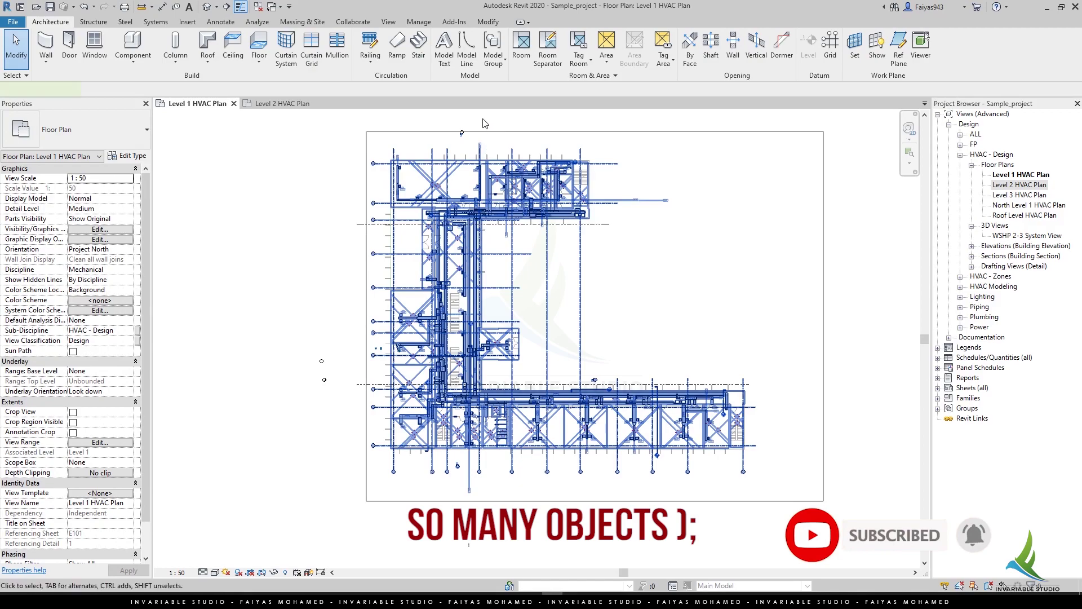
{"action": "left_click", "coordinate": [502, 51]}
{"action": "left_click", "coordinate": [613, 246]}
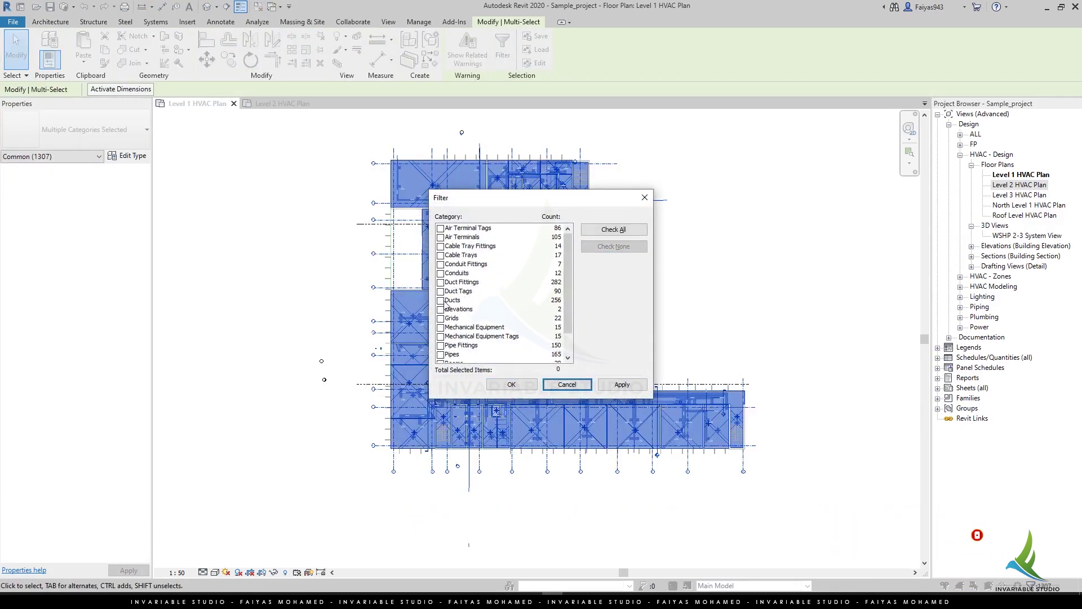
{"action": "left_click", "coordinate": [446, 301]}
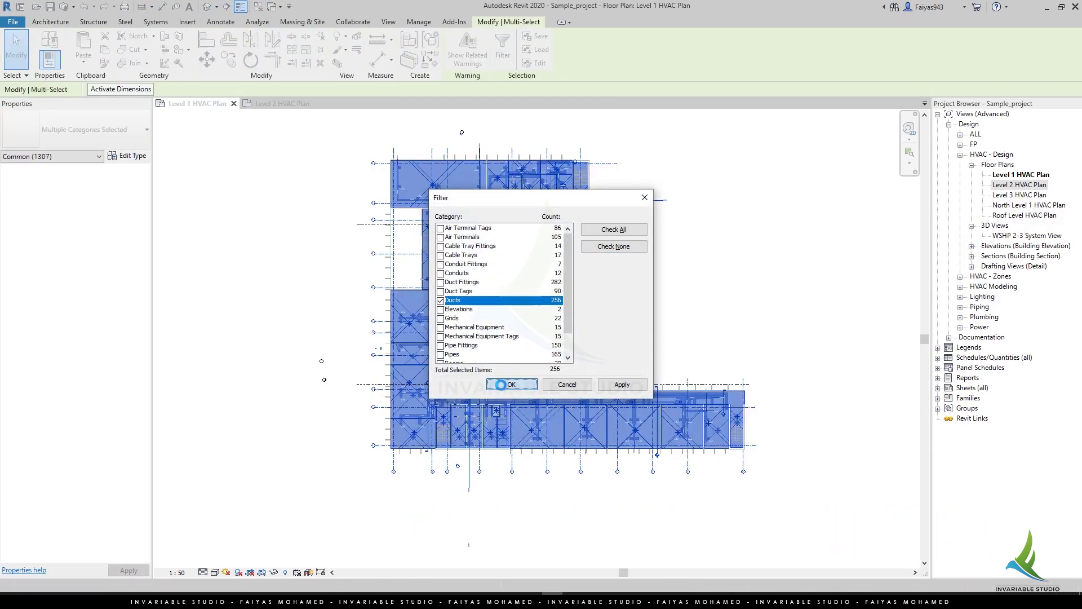
{"action": "left_click", "coordinate": [510, 385]}
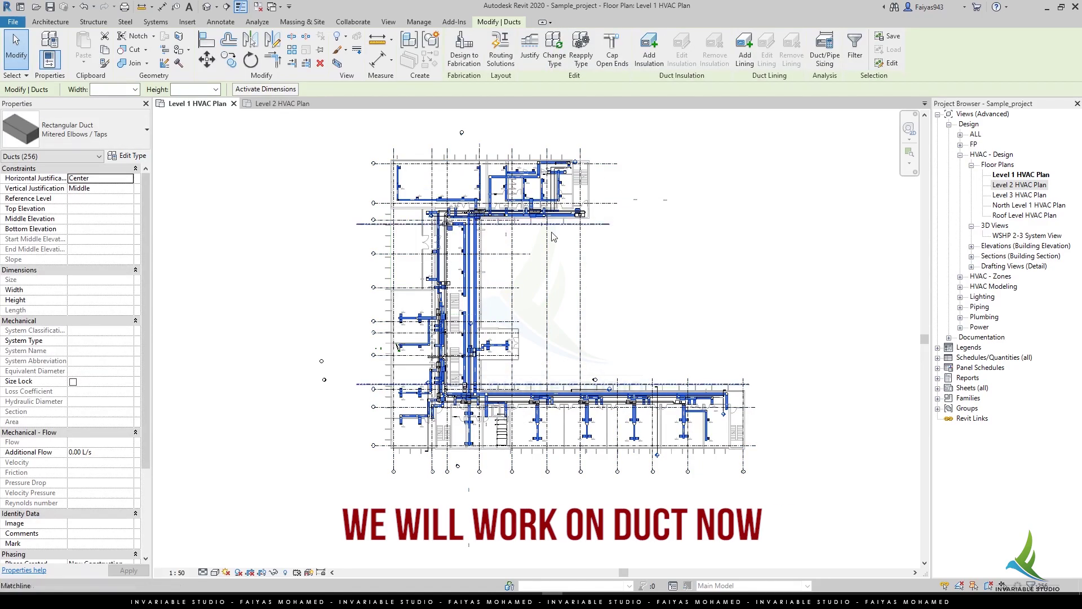
{"action": "key", "text": "Escape"}
Review the Level 1 HVAC Plan's Visibility/Graphic Overrides filter settings, then close the dialog.
{"action": "left_click", "coordinate": [105, 232]}
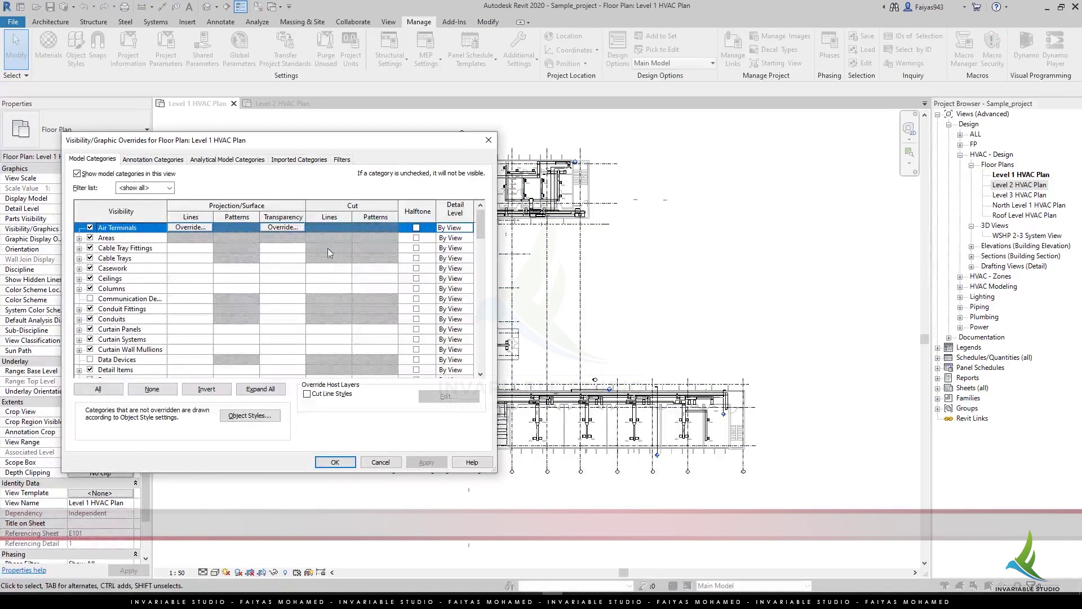
{"action": "left_click", "coordinate": [342, 160]}
{"action": "left_click_drag", "start_coordinate": [235, 147], "coordinate": [387, 163]}
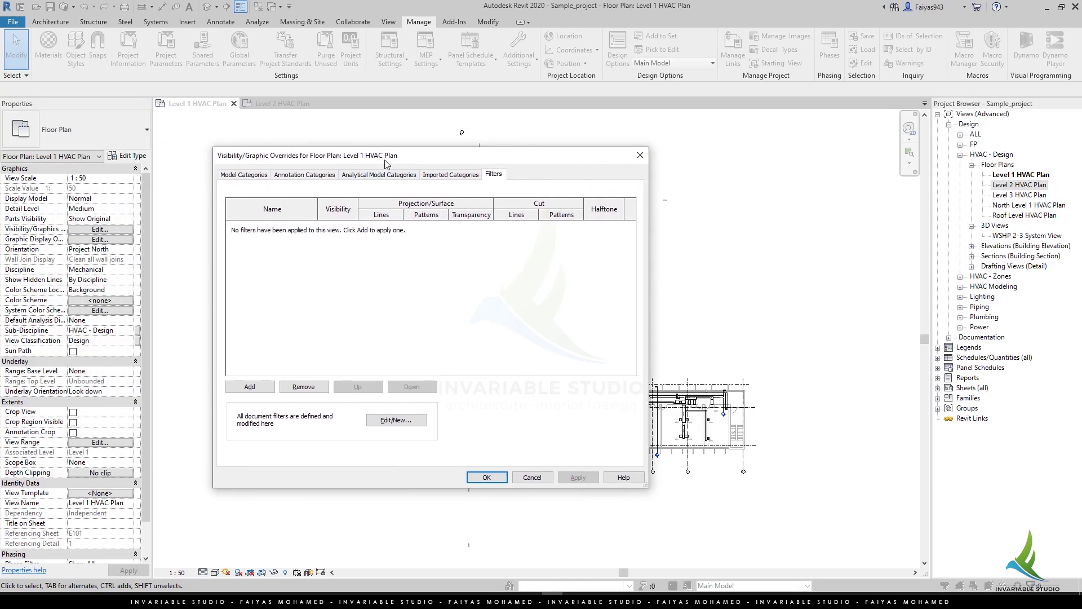
{"action": "left_click", "coordinate": [639, 155]}
Duplicate Level 1 HVAC Plan, rename the copy Level 1 HVAC Plan_Supply, and close the original tab.
{"action": "right_click", "coordinate": [1023, 174]}
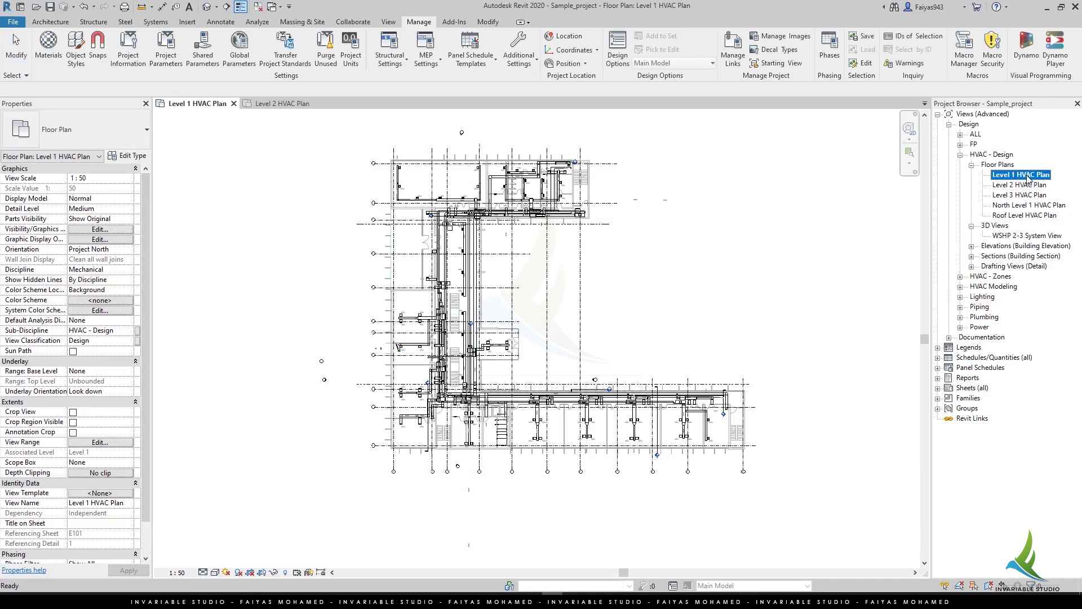
{"action": "key", "text": "Escape"}
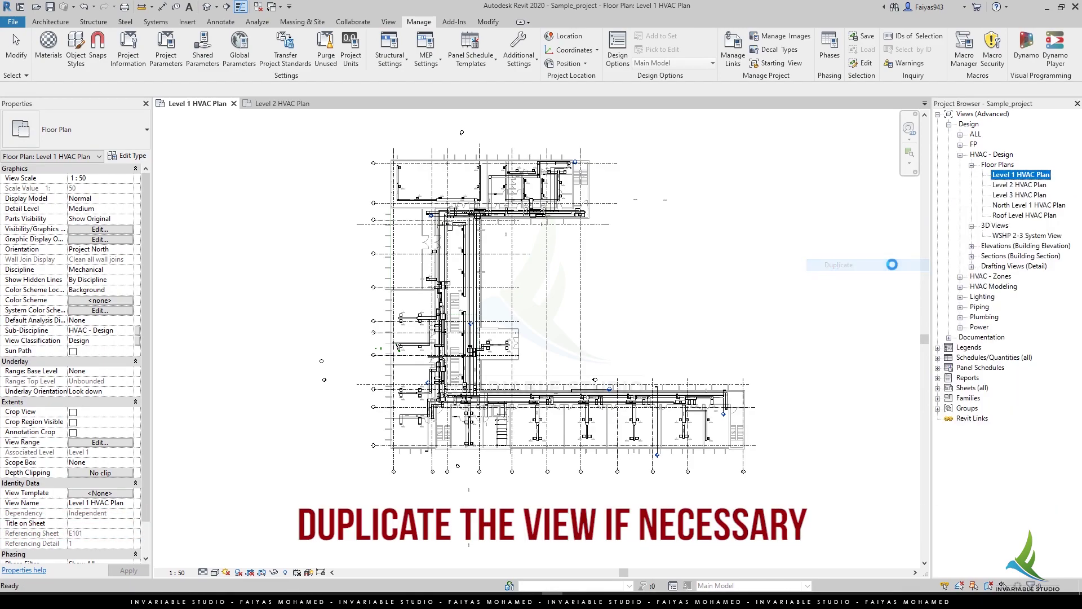
{"action": "right_click", "coordinate": [1050, 185]}
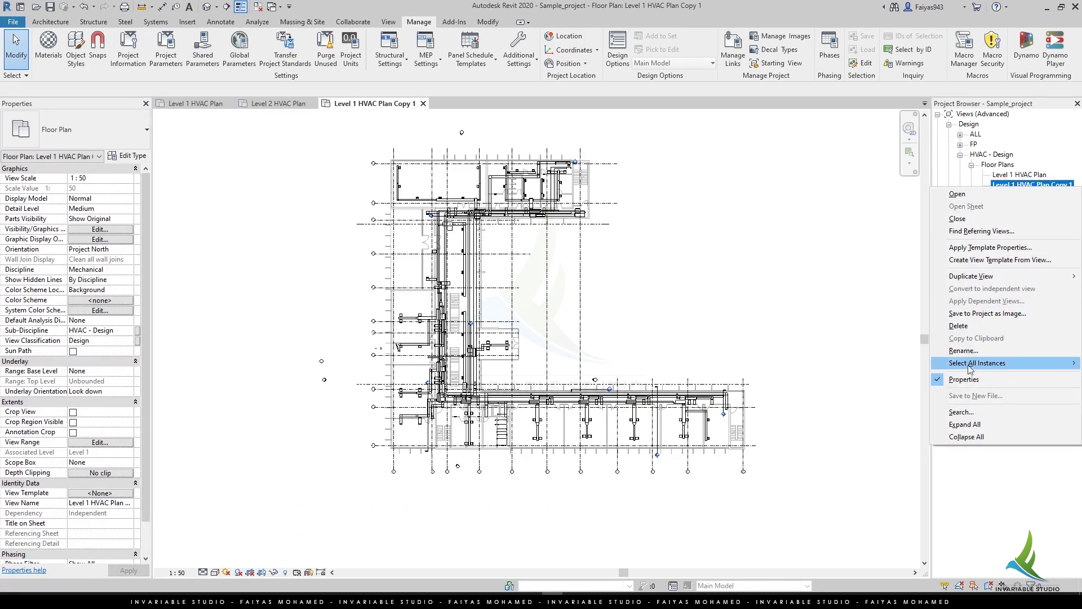
{"action": "left_click", "coordinate": [970, 352]}
{"action": "left_click", "coordinate": [1047, 187]}
{"action": "type", "text": "_Suppl"}
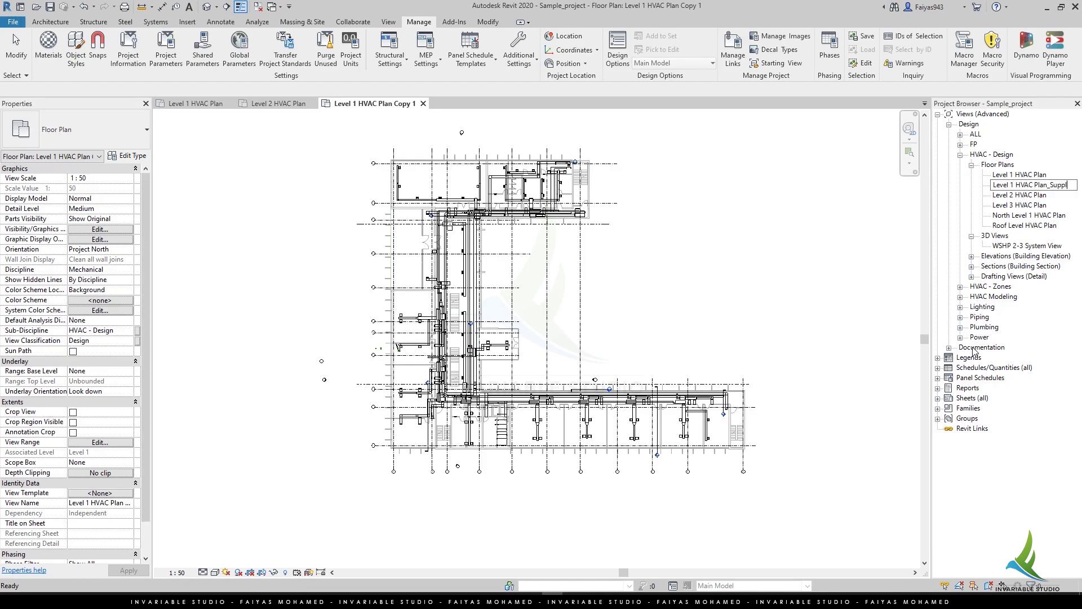
{"action": "type", "text": "y"}
{"action": "key", "text": "Return"}
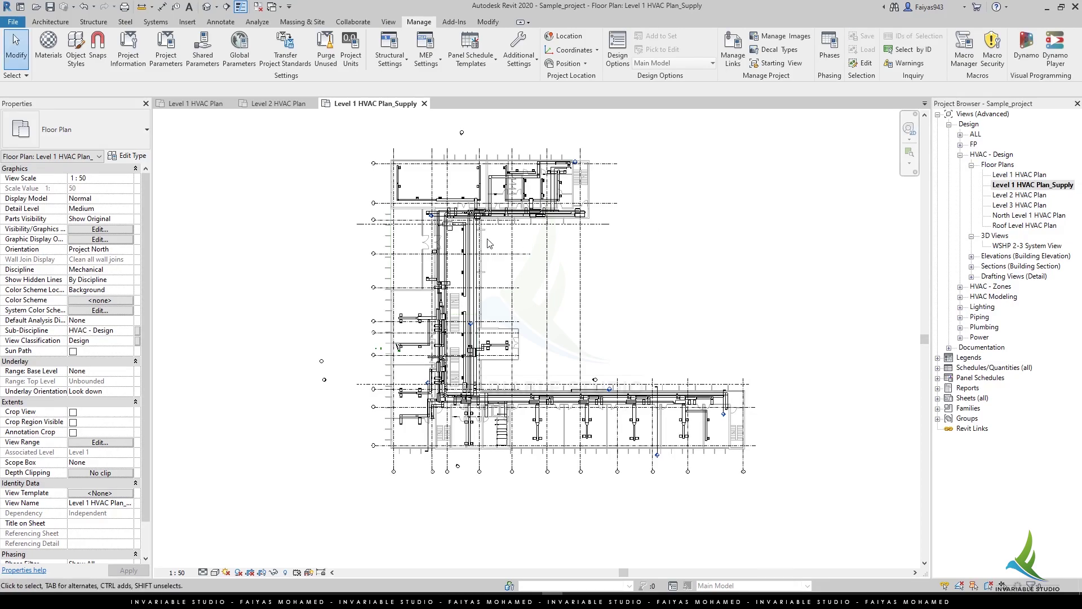
{"action": "left_click", "coordinate": [230, 104]}
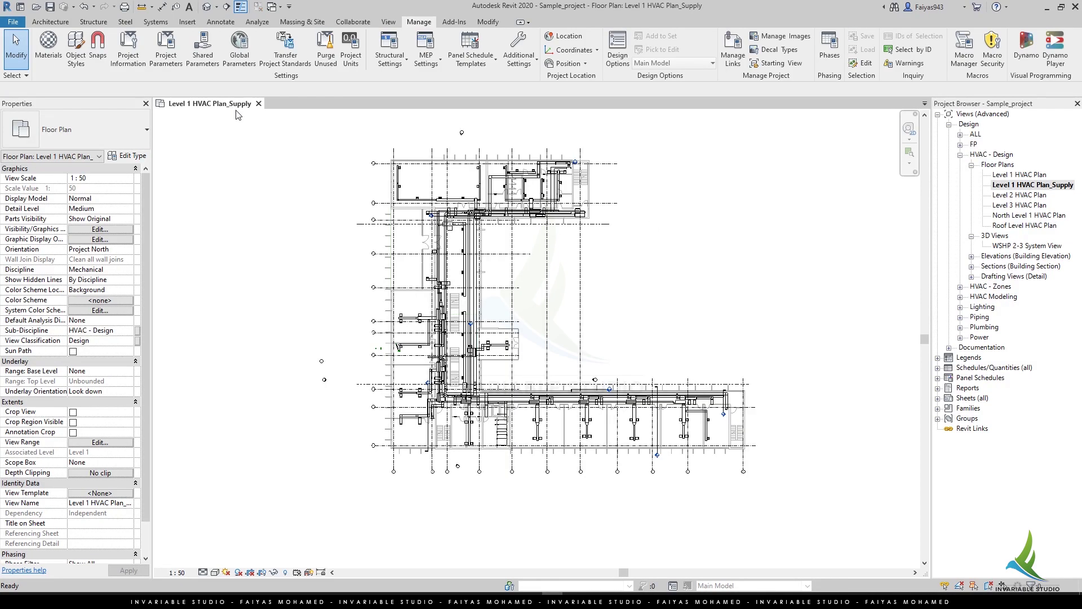
From the Supply view's VG Filters tab, create a new rule-based filter, Filter 1.
{"action": "key", "text": "v"}
{"action": "key", "text": "g"}
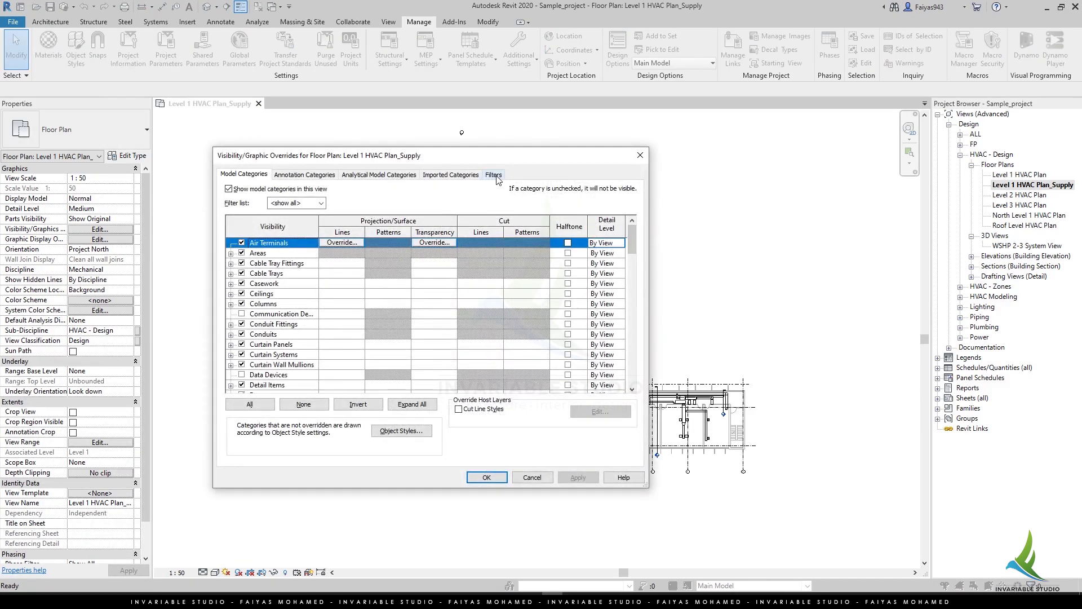
{"action": "left_click", "coordinate": [493, 175]}
{"action": "left_click", "coordinate": [397, 420]}
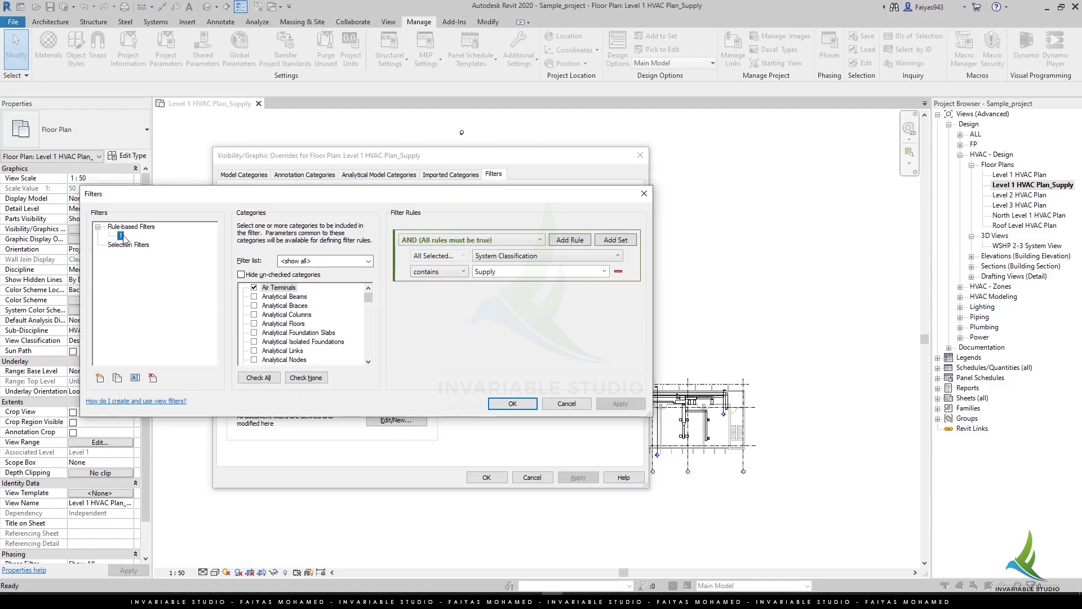
{"action": "left_click", "coordinate": [100, 377]}
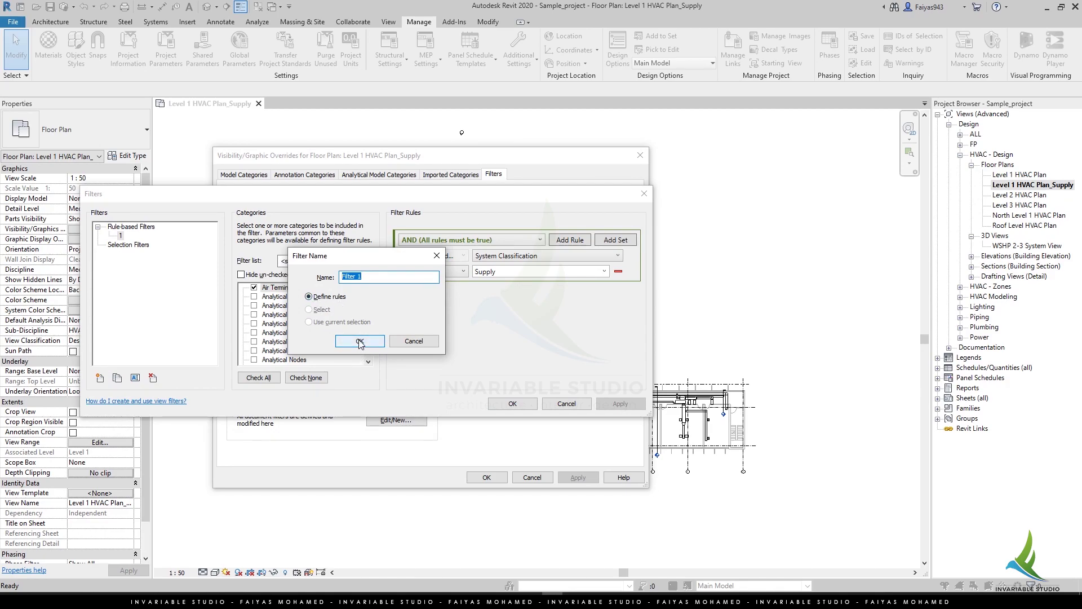
{"action": "left_click", "coordinate": [360, 341]}
Rename Filter 1 to Mechanical - Supply.
{"action": "right_click", "coordinate": [134, 247]}
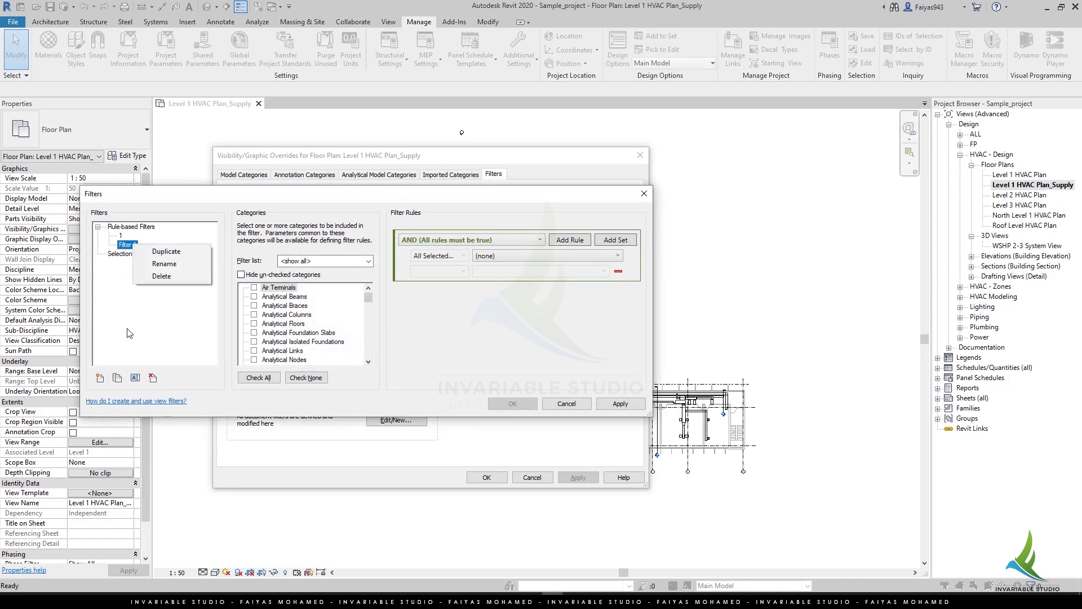
{"action": "left_click", "coordinate": [158, 265]}
{"action": "key", "text": "alt+Tab"}
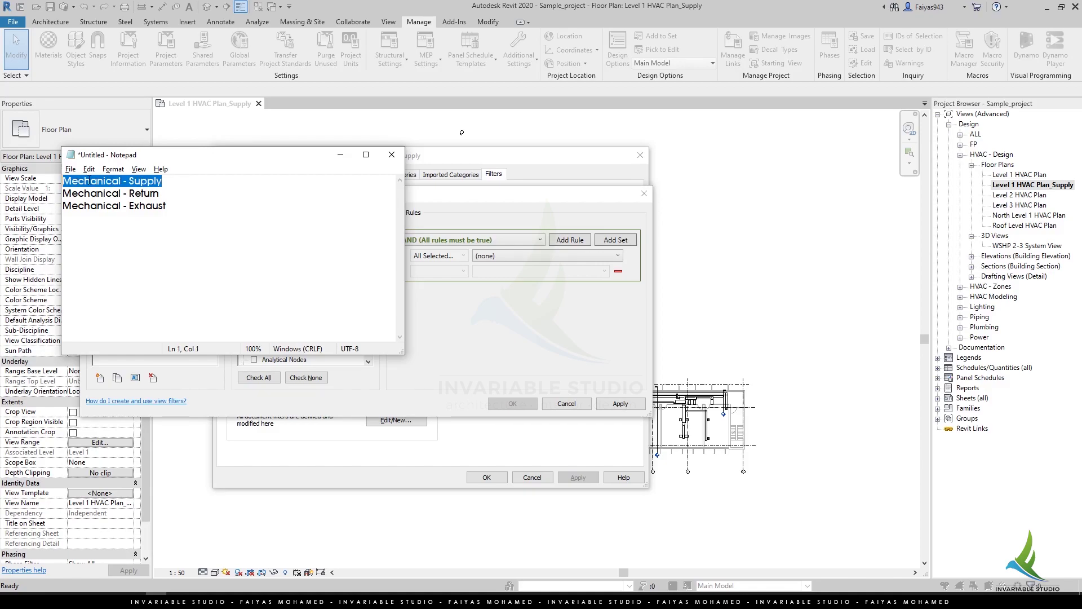
{"action": "key", "text": "alt+Tab"}
{"action": "right_click", "coordinate": [131, 247]}
{"action": "left_click", "coordinate": [161, 267]}
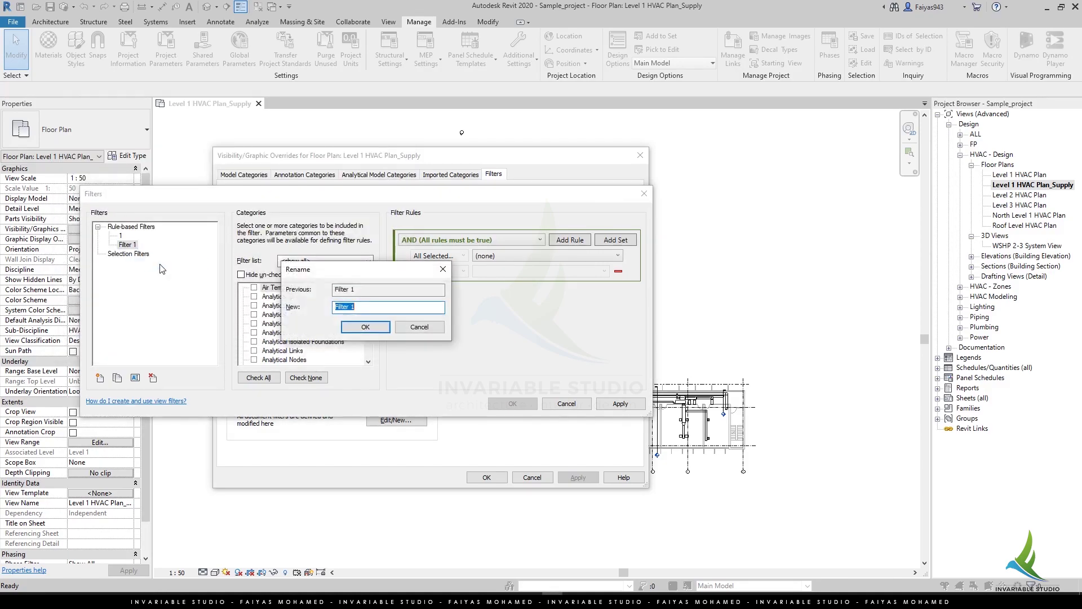
{"action": "type", "text": "Mechanical - Supply"}
{"action": "left_click", "coordinate": [366, 327]}
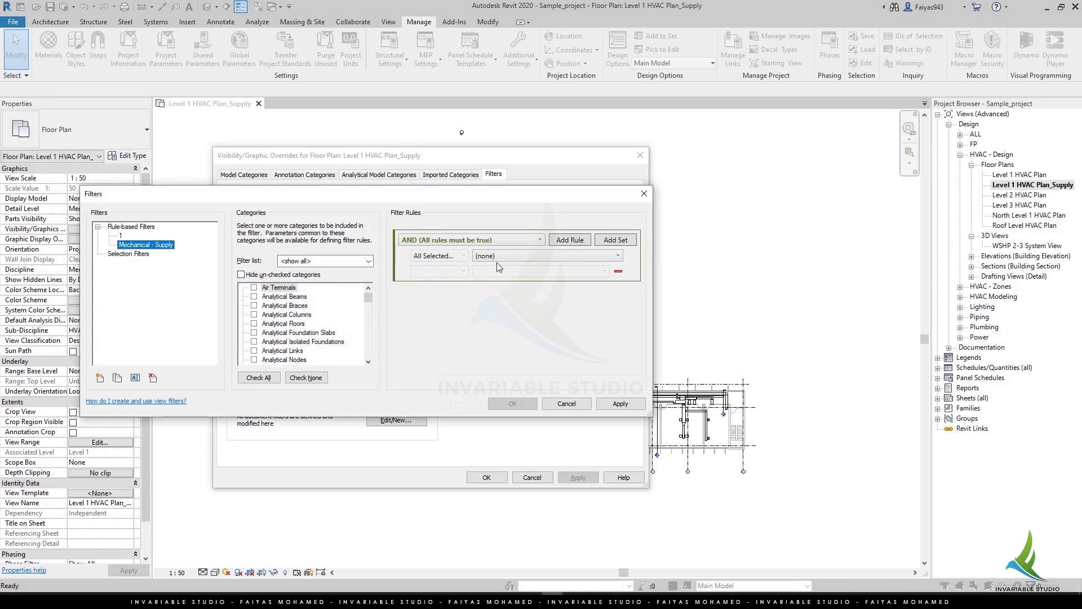
Include Duct Accessories and Duct Fittings in the filter's categories.
{"action": "left_click", "coordinate": [515, 255]}
{"action": "left_click", "coordinate": [285, 307]}
{"action": "key", "text": "d"}
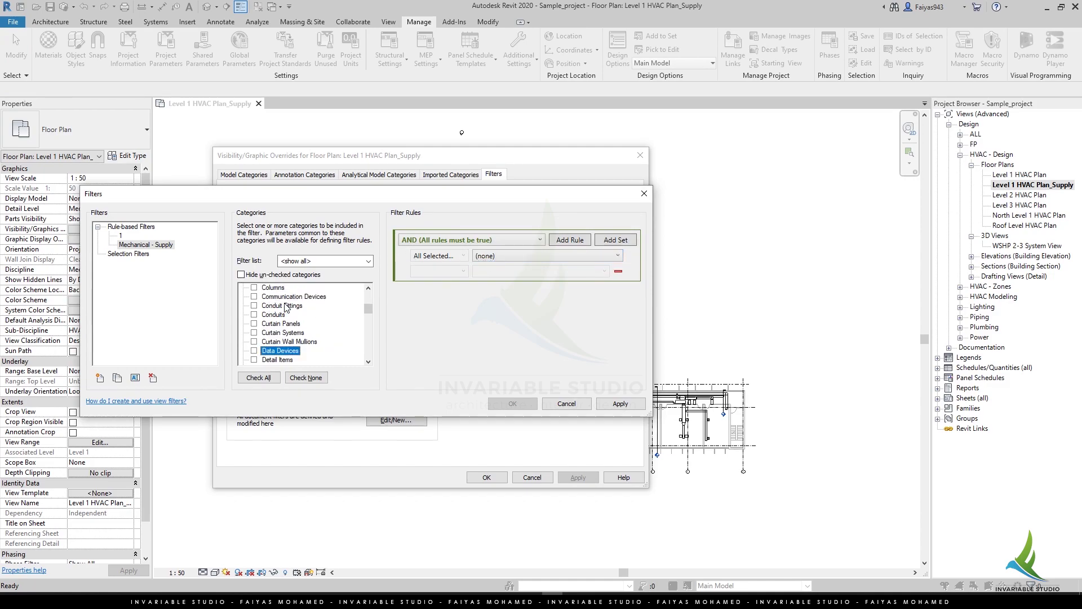
{"action": "scroll", "coordinate": [282, 338], "scroll_direction": "down", "scroll_amount": 1}
{"action": "left_click", "coordinate": [279, 351]}
{"action": "left_click", "coordinate": [254, 350]}
Set the filter rule to System Classification equals Supply Air.
{"action": "left_click", "coordinate": [529, 255]}
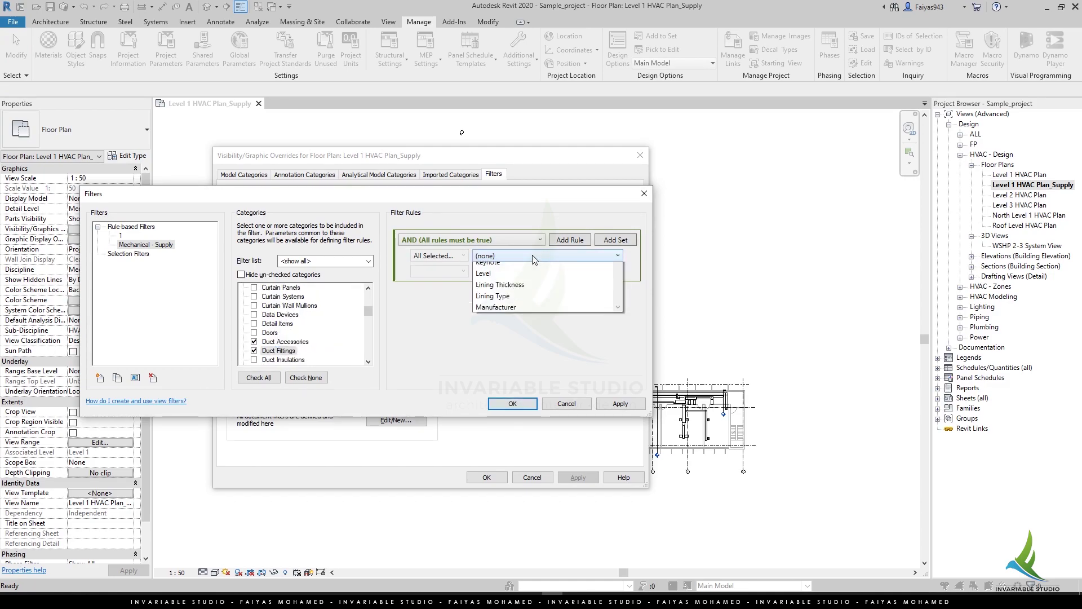
{"action": "scroll", "coordinate": [538, 430], "scroll_direction": "down", "scroll_amount": 5}
{"action": "scroll", "coordinate": [538, 430], "scroll_direction": "down", "scroll_amount": 2}
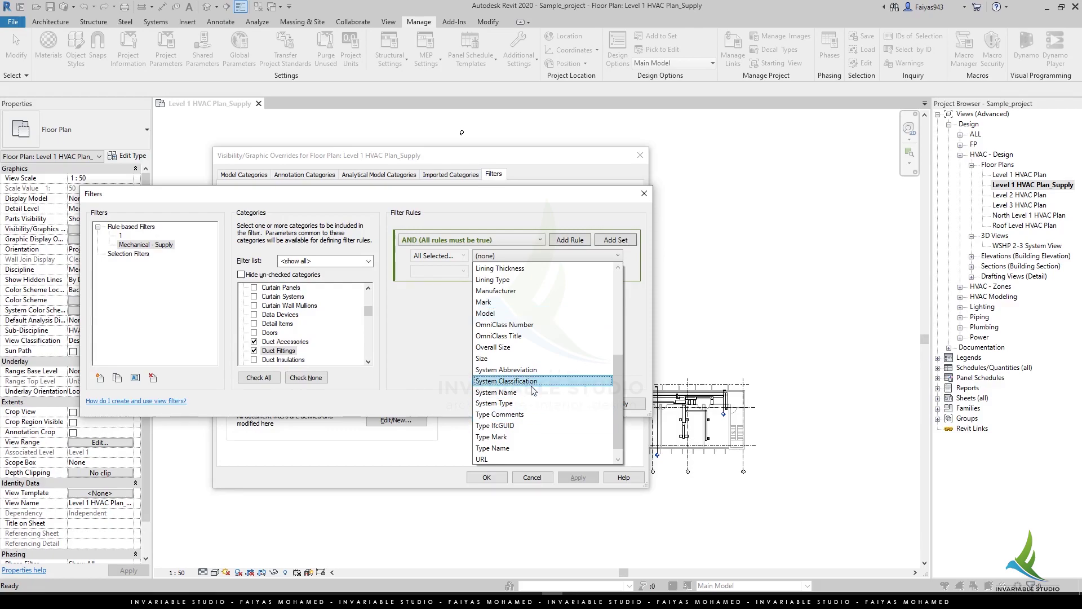
{"action": "left_click", "coordinate": [532, 378]}
{"action": "left_click", "coordinate": [439, 271]}
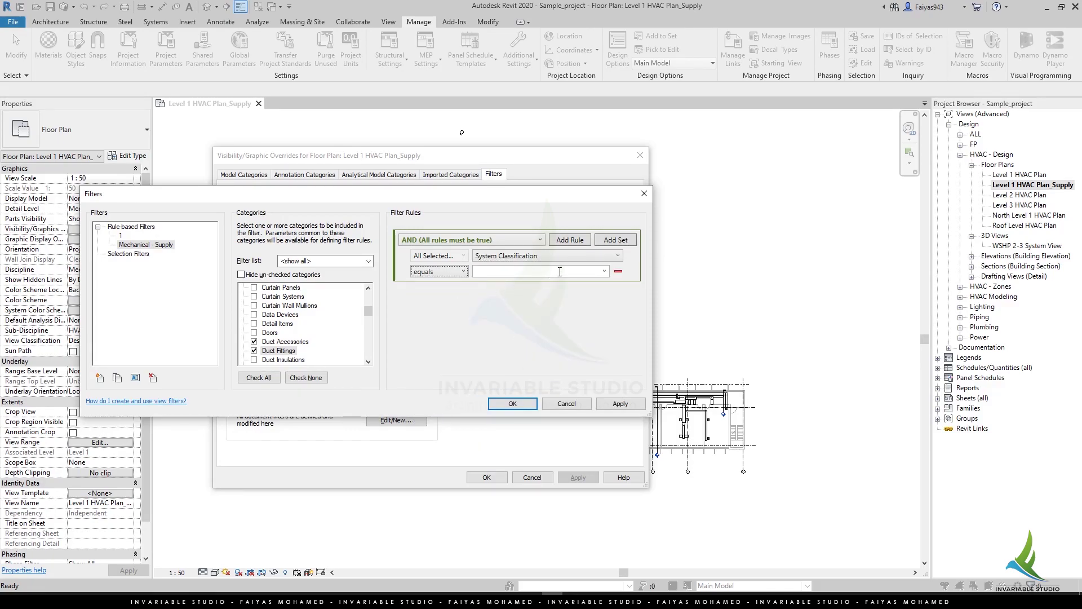
{"action": "left_click", "coordinate": [604, 271]}
{"action": "left_click", "coordinate": [502, 306]}
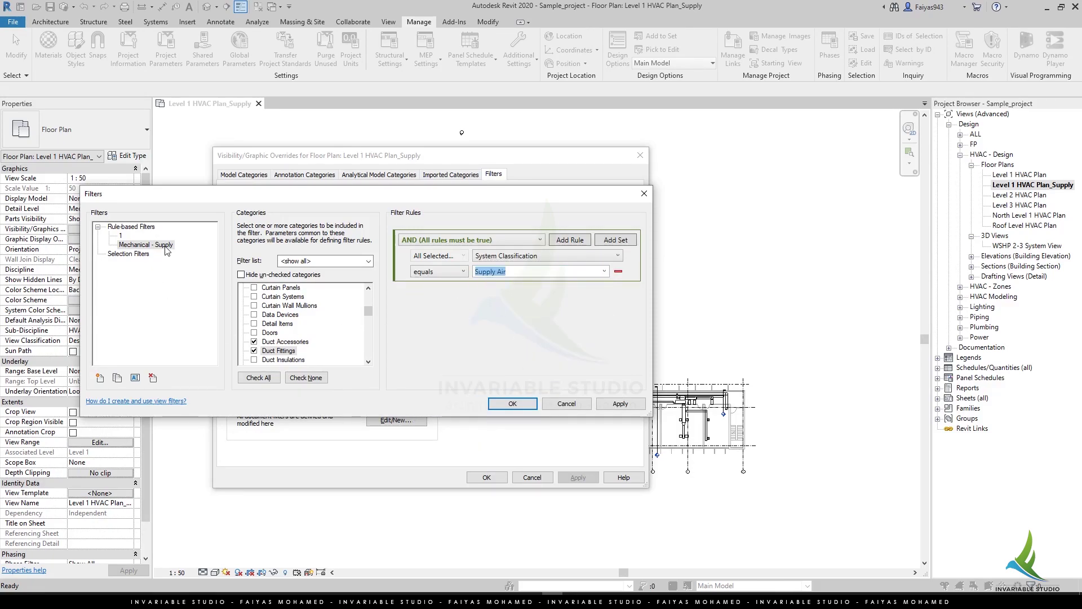
Also include Duct Insulations, Duct Linings, Duct Systems and Ducts in the filter.
{"action": "left_click", "coordinate": [253, 359]}
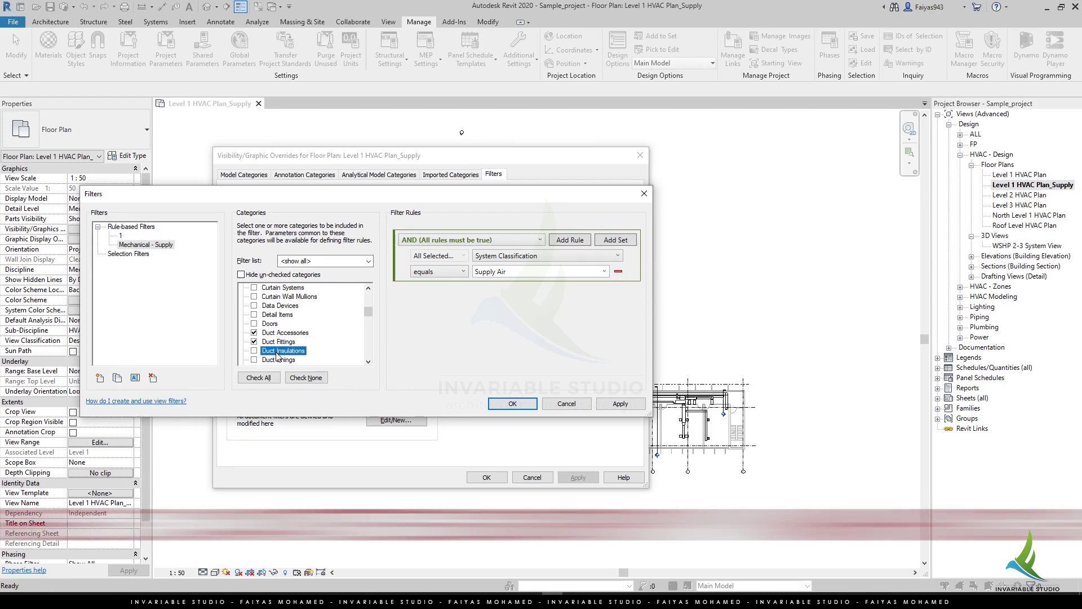
{"action": "left_click", "coordinate": [254, 360]}
{"action": "scroll", "coordinate": [257, 351], "scroll_direction": "down", "scroll_amount": 1}
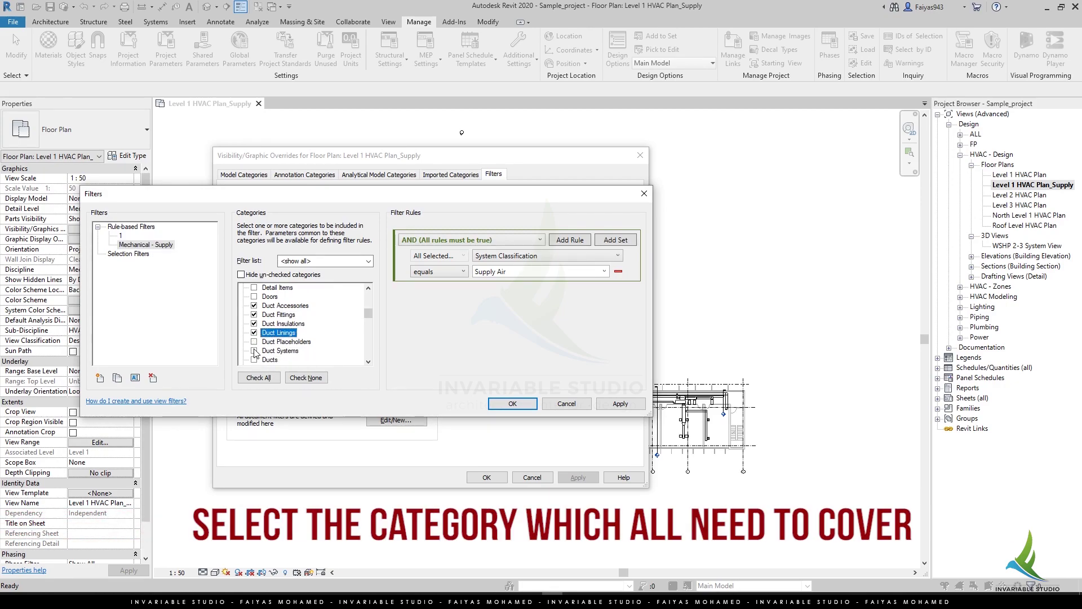
{"action": "left_click", "coordinate": [254, 350]}
{"action": "left_click", "coordinate": [254, 359]}
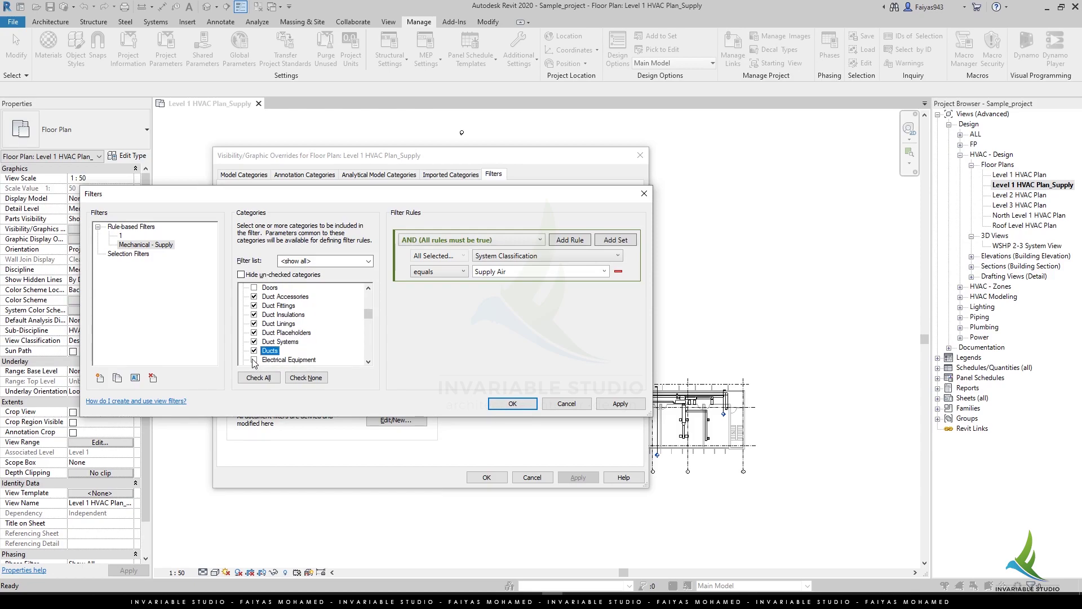
{"action": "scroll", "coordinate": [267, 327], "scroll_direction": "up", "scroll_amount": 2}
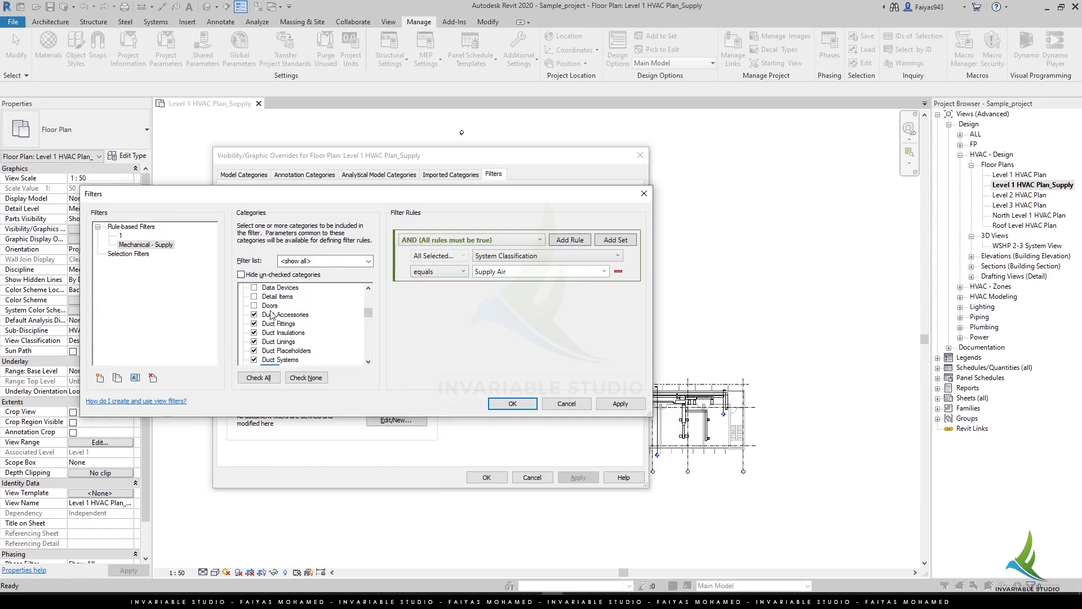
{"action": "left_click", "coordinate": [276, 306]}
Show only checked categories and exclude Duct Systems and Duct Placeholders.
{"action": "key", "text": "Home"}
{"action": "left_click", "coordinate": [241, 274]}
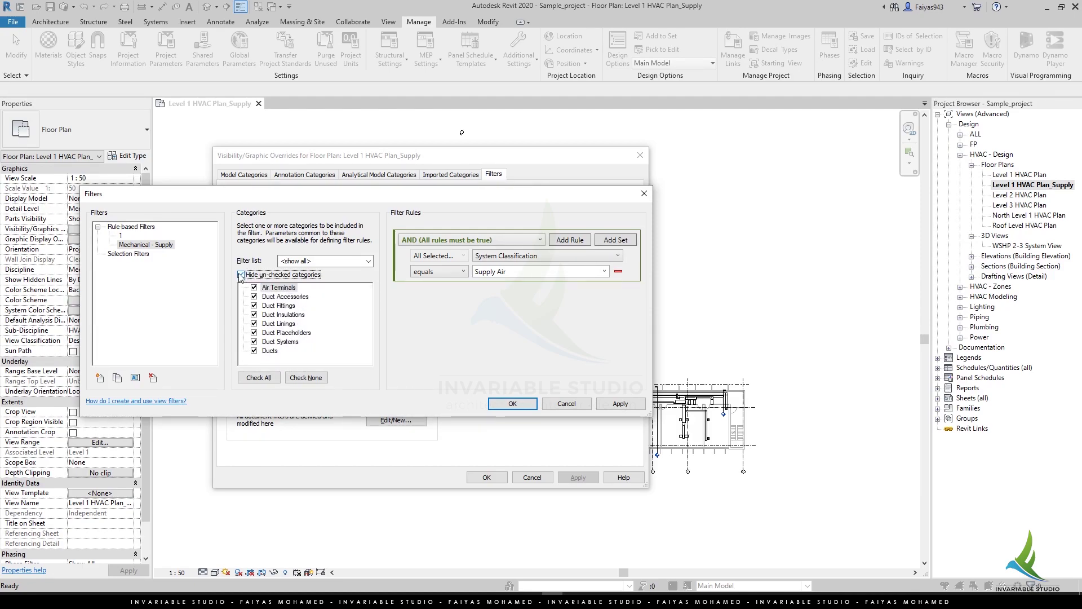
{"action": "left_click", "coordinate": [242, 274]}
{"action": "key", "text": "Down"}
{"action": "key", "text": "Down"}
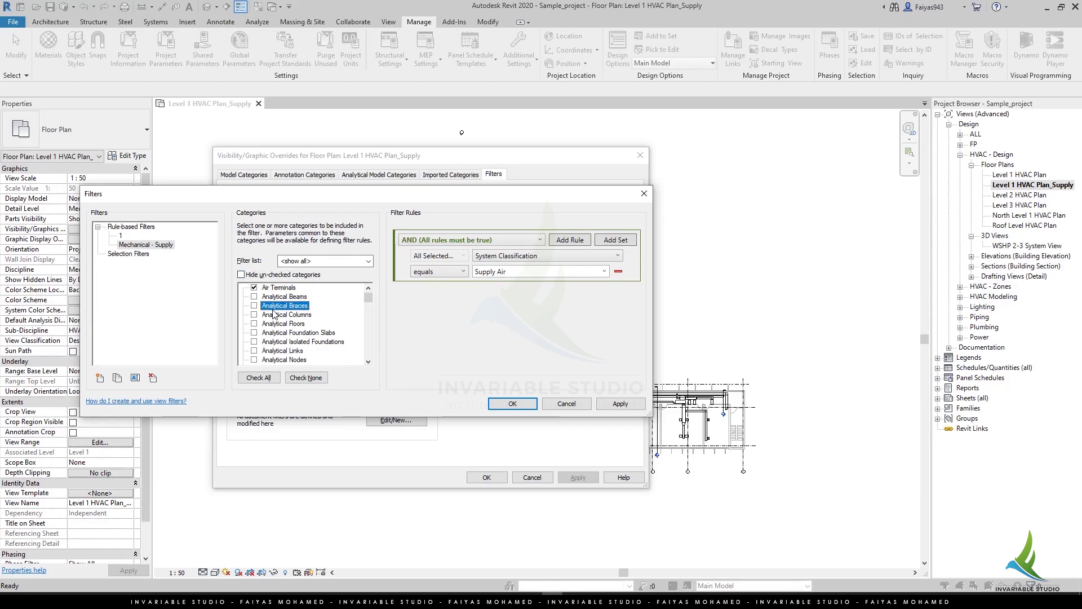
{"action": "key", "text": "Down"}
{"action": "key", "text": "Down"}
{"action": "key", "text": "Down"}
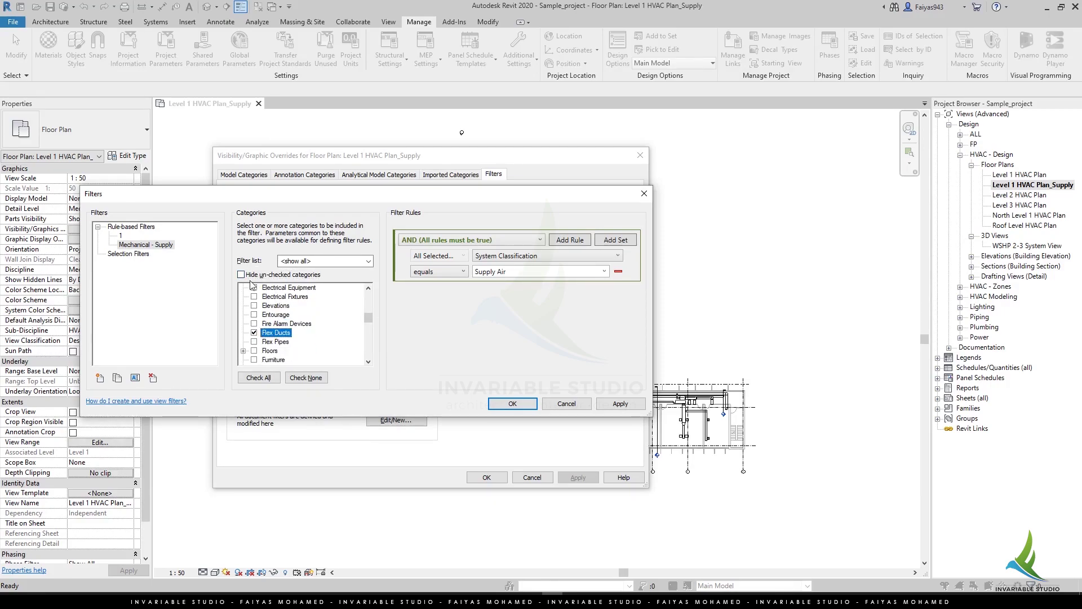
{"action": "left_click", "coordinate": [241, 275]}
{"action": "left_click", "coordinate": [253, 342]}
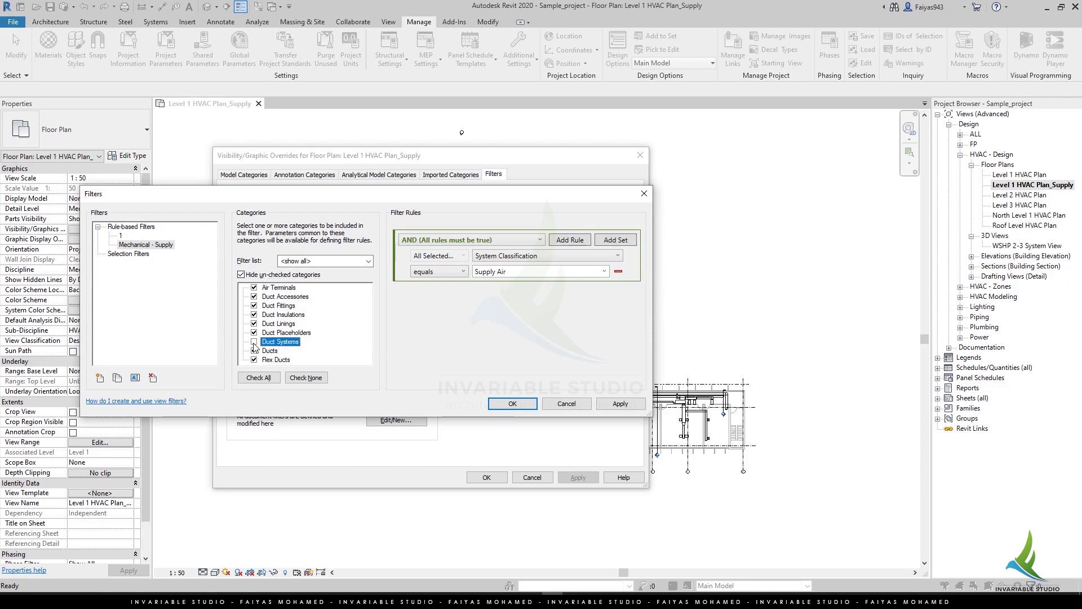
{"action": "left_click", "coordinate": [254, 332]}
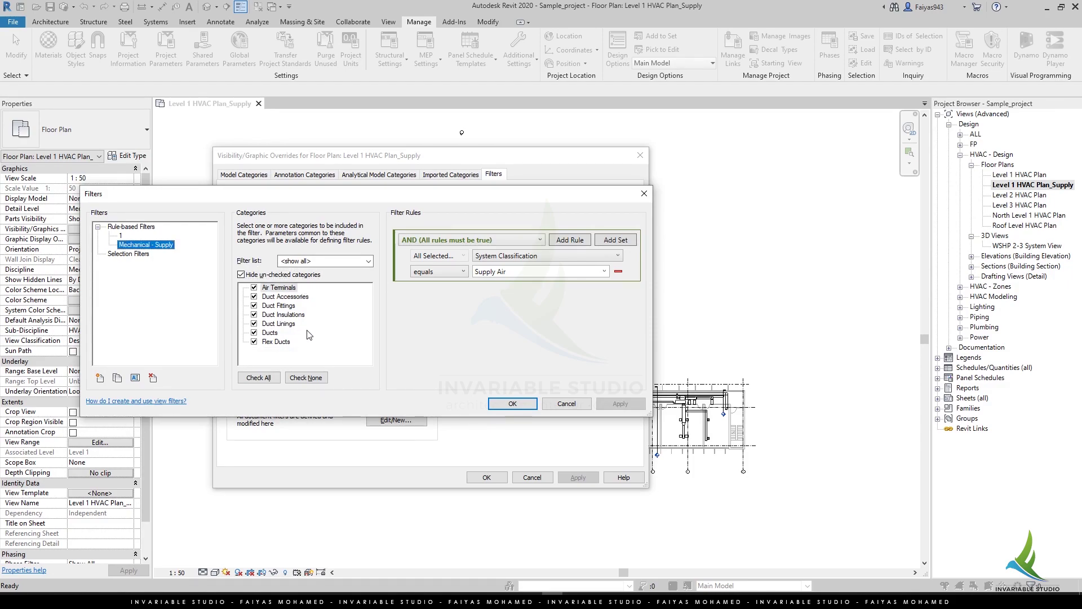
Duplicate the Supply filter as Mechanical - Return with the rule value Return Air.
{"action": "left_click", "coordinate": [122, 381]}
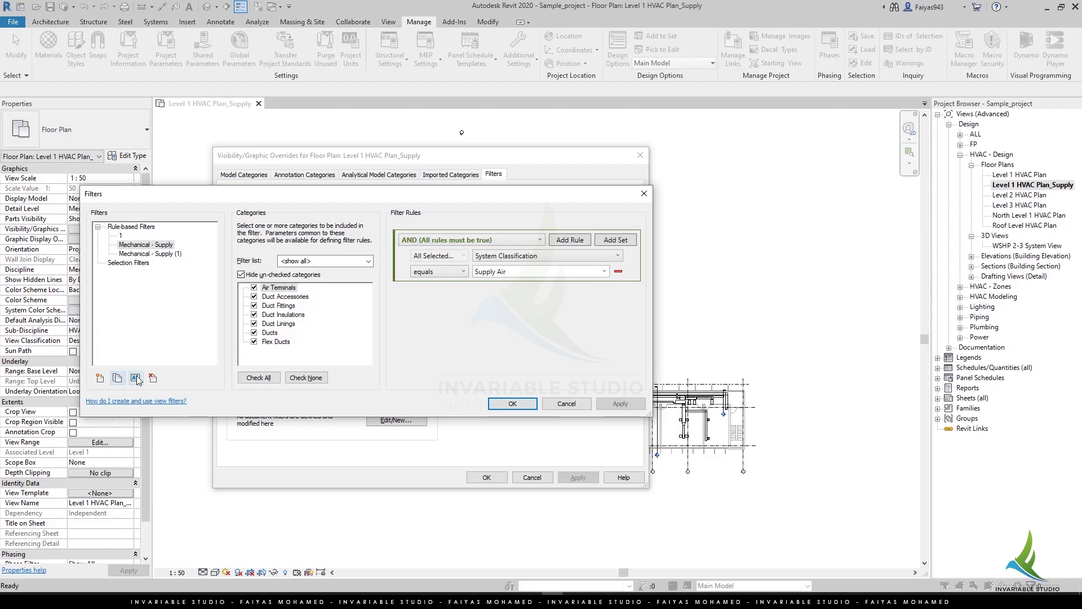
{"action": "left_click", "coordinate": [158, 597]}
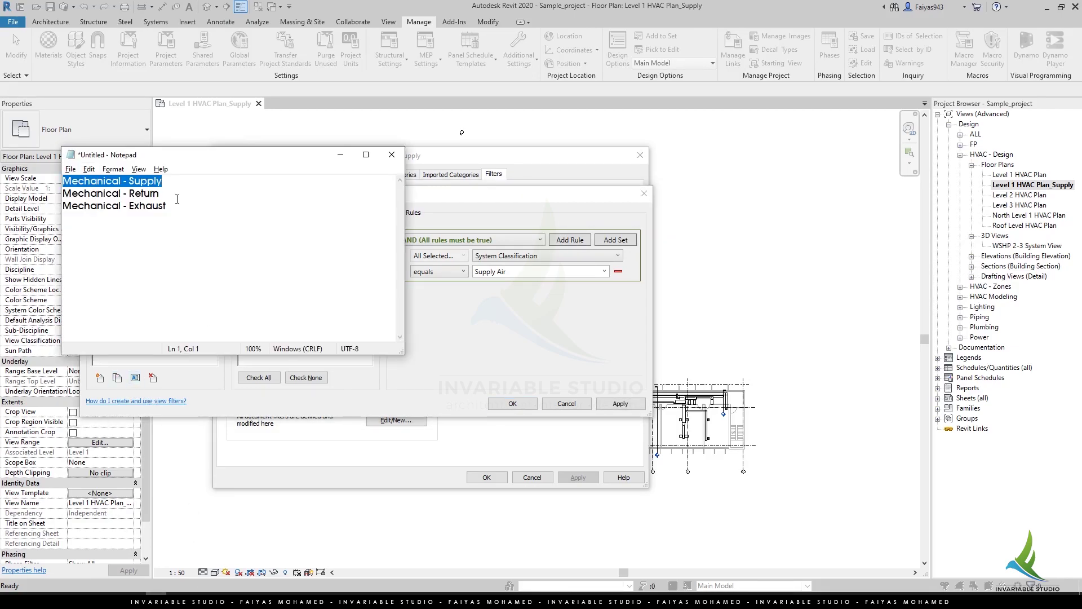
{"action": "left_click_drag", "start_coordinate": [161, 193], "coordinate": [2, 194]}
{"action": "left_click", "coordinate": [167, 369]}
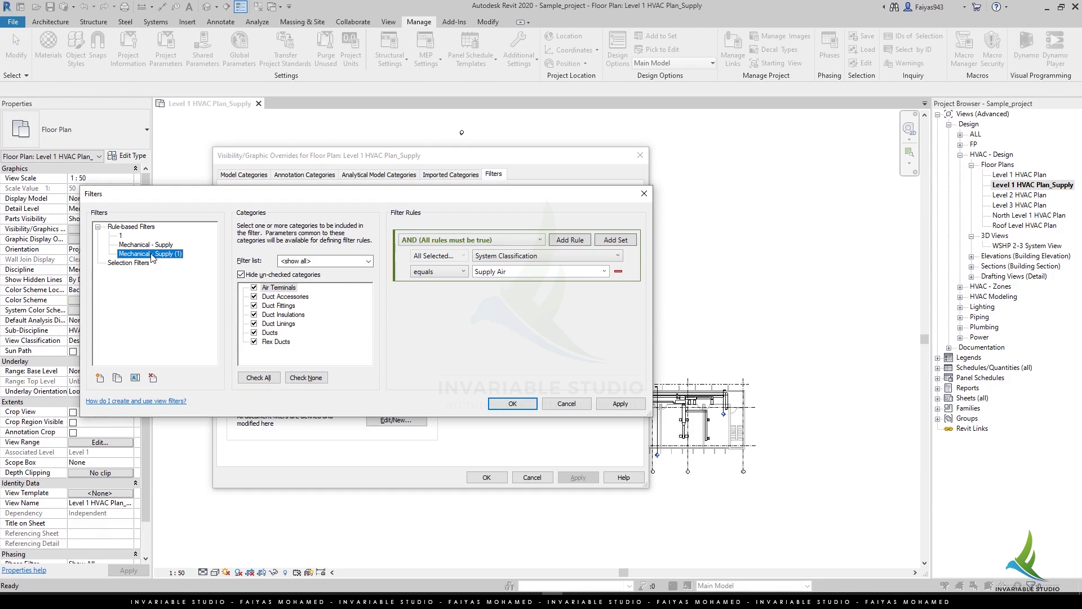
{"action": "right_click", "coordinate": [153, 257]}
{"action": "left_click", "coordinate": [182, 273]}
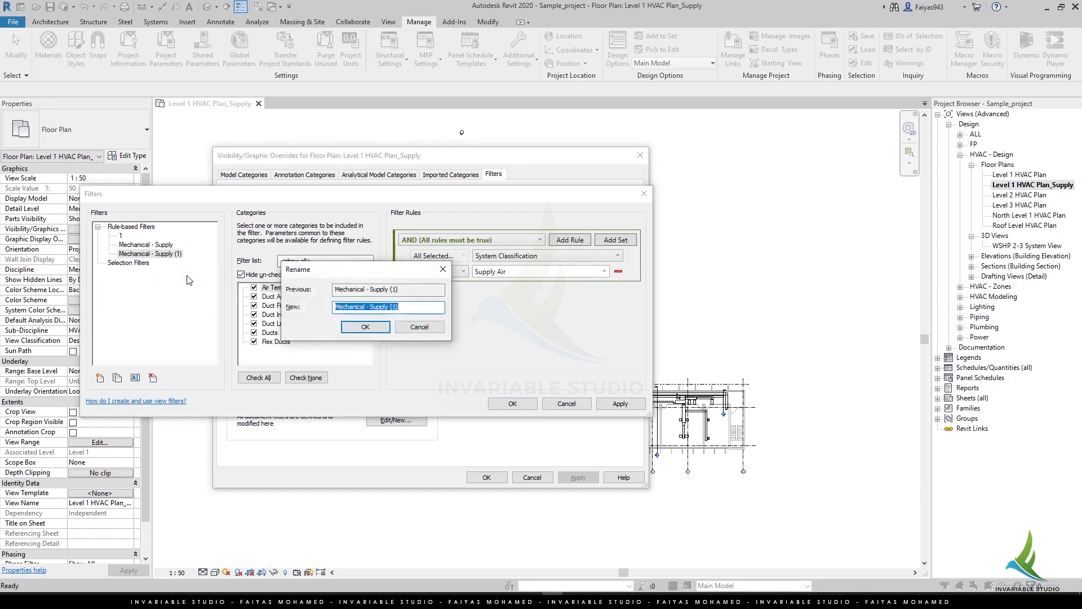
{"action": "left_click", "coordinate": [370, 327]}
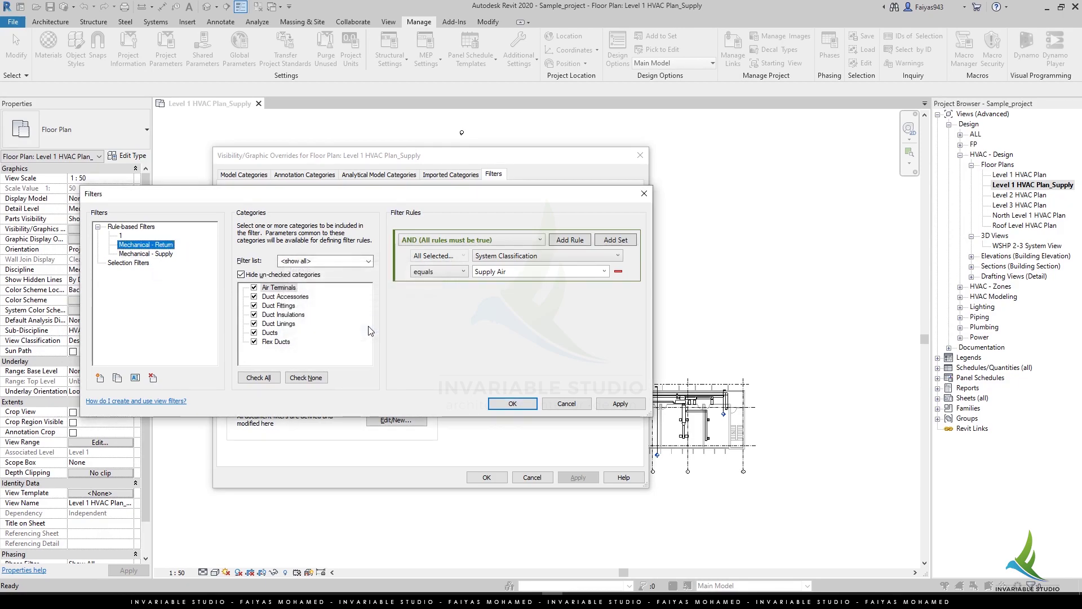
{"action": "left_click", "coordinate": [603, 271]}
{"action": "left_click", "coordinate": [513, 292]}
{"action": "left_click", "coordinate": [152, 254]}
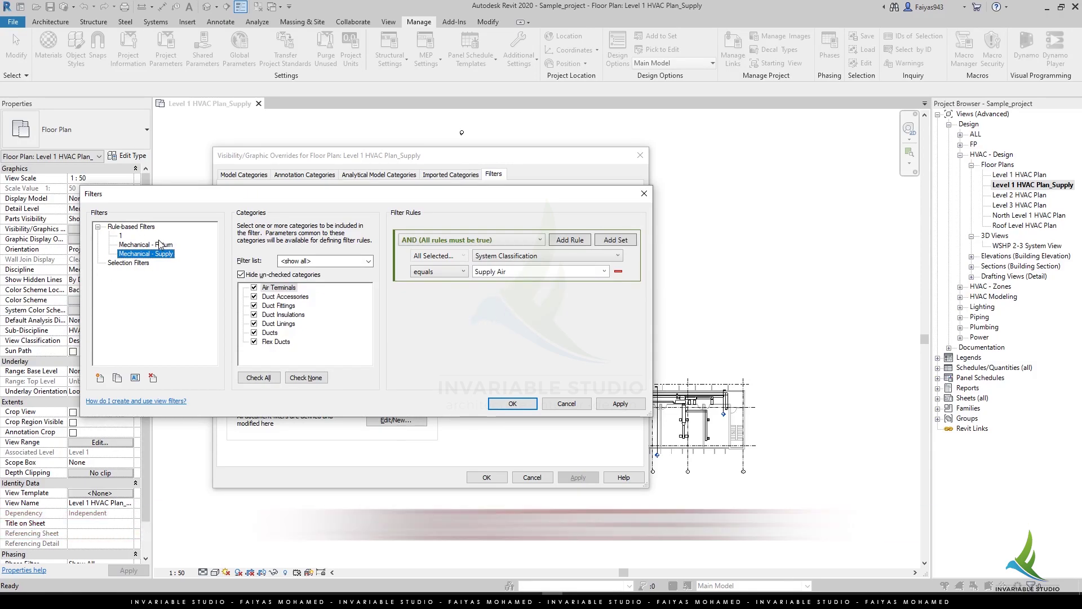
{"action": "left_click", "coordinate": [158, 245]}
Duplicate the Return filter as Mechanical - Exhaust with the rule value Exhaust Air.
{"action": "left_click", "coordinate": [125, 382]}
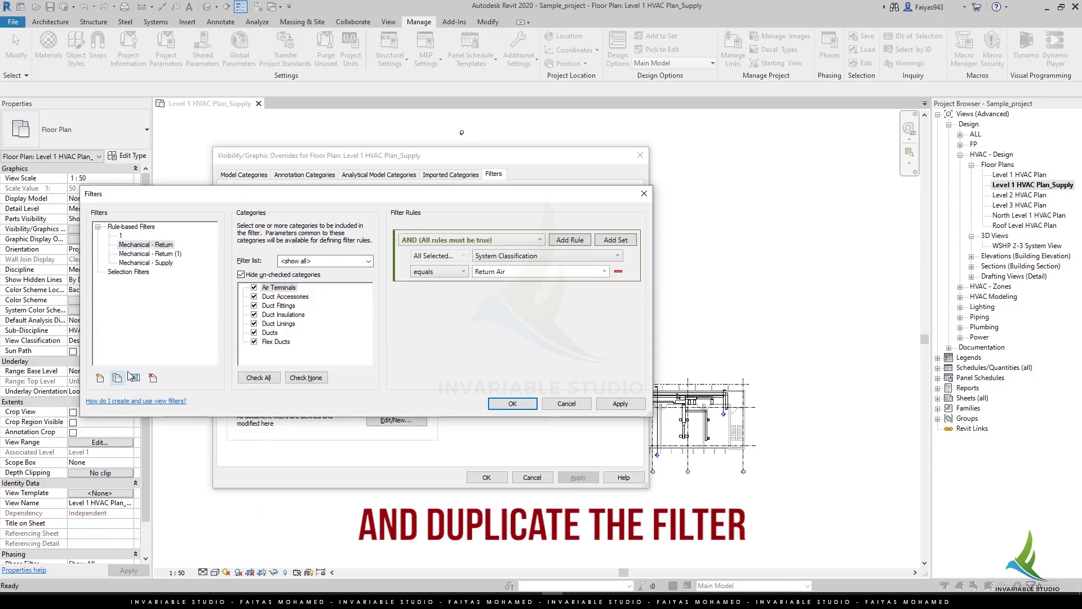
{"action": "left_click_drag", "start_coordinate": [166, 206], "coordinate": [53, 208]}
{"action": "key", "text": "ctrl+c"}
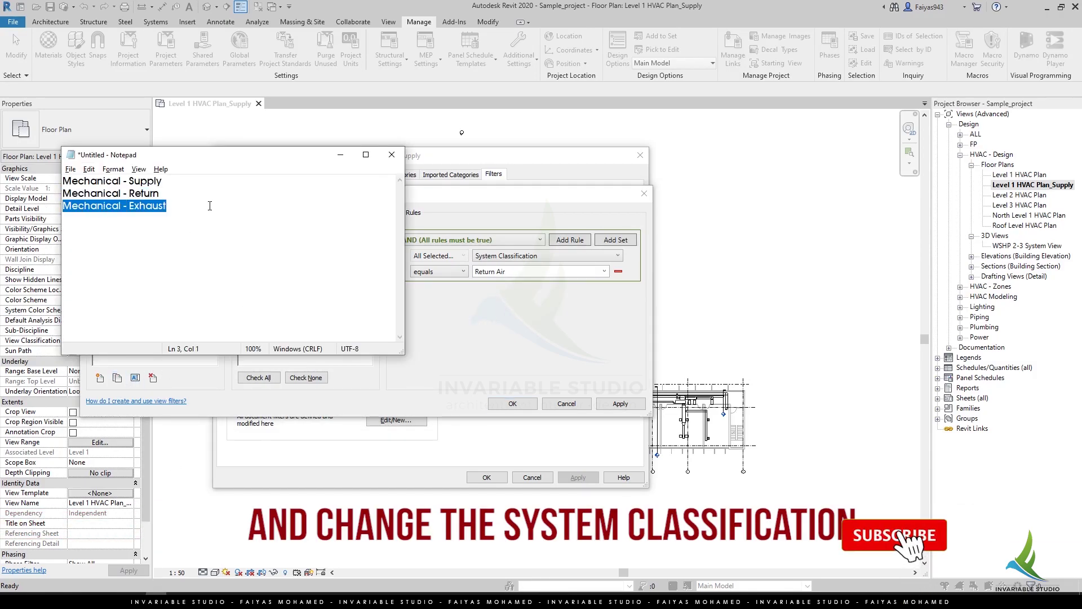
{"action": "left_click", "coordinate": [150, 255]}
{"action": "left_click", "coordinate": [135, 377]}
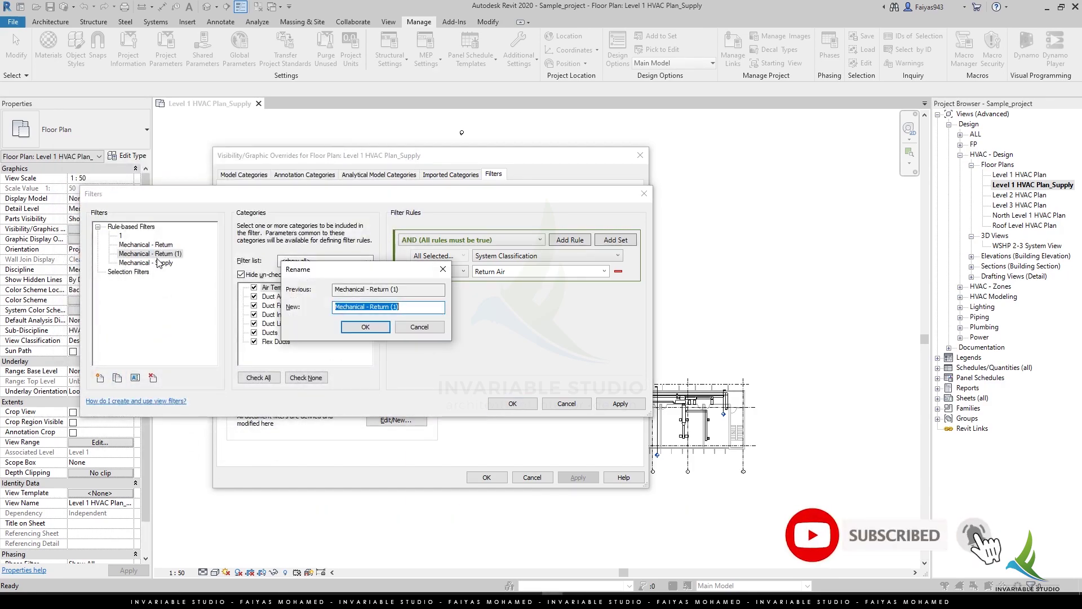
{"action": "key", "text": "ctrl+v"}
{"action": "left_click", "coordinate": [356, 328]}
{"action": "left_click", "coordinate": [603, 271]}
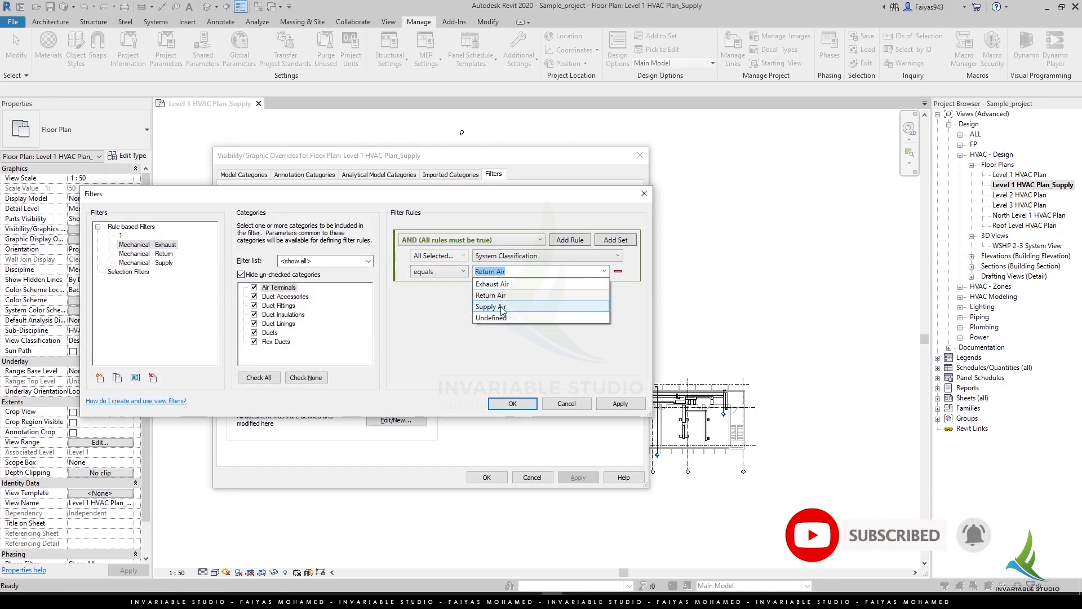
{"action": "left_click", "coordinate": [541, 295]}
Duplicate the Supply filter as Mechanical - Undefined set to Undefined, then review Return and Exhaust.
{"action": "left_click", "coordinate": [151, 263]}
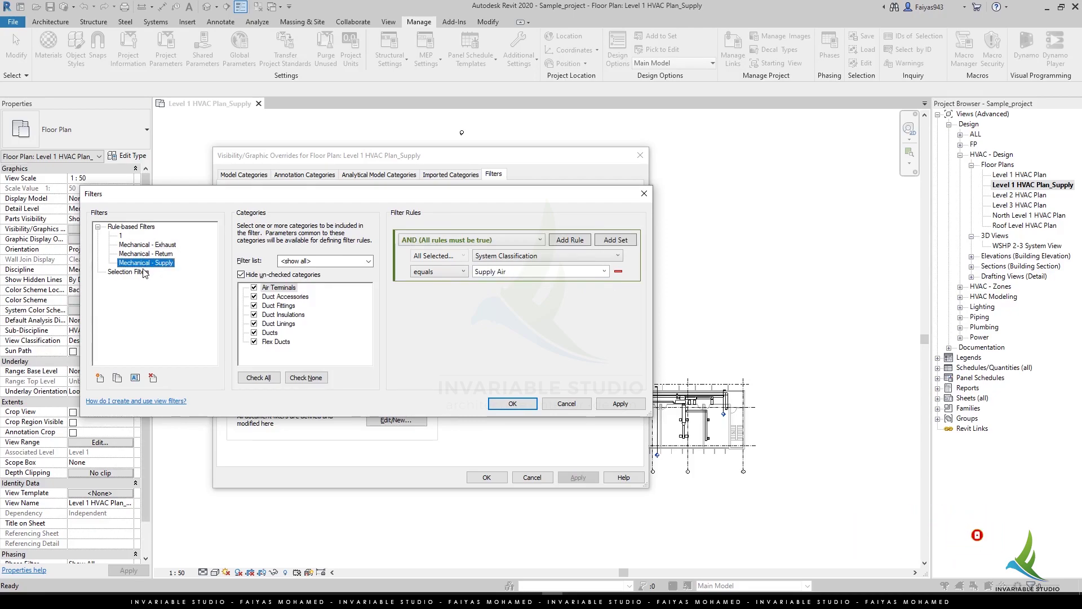
{"action": "left_click", "coordinate": [117, 379]}
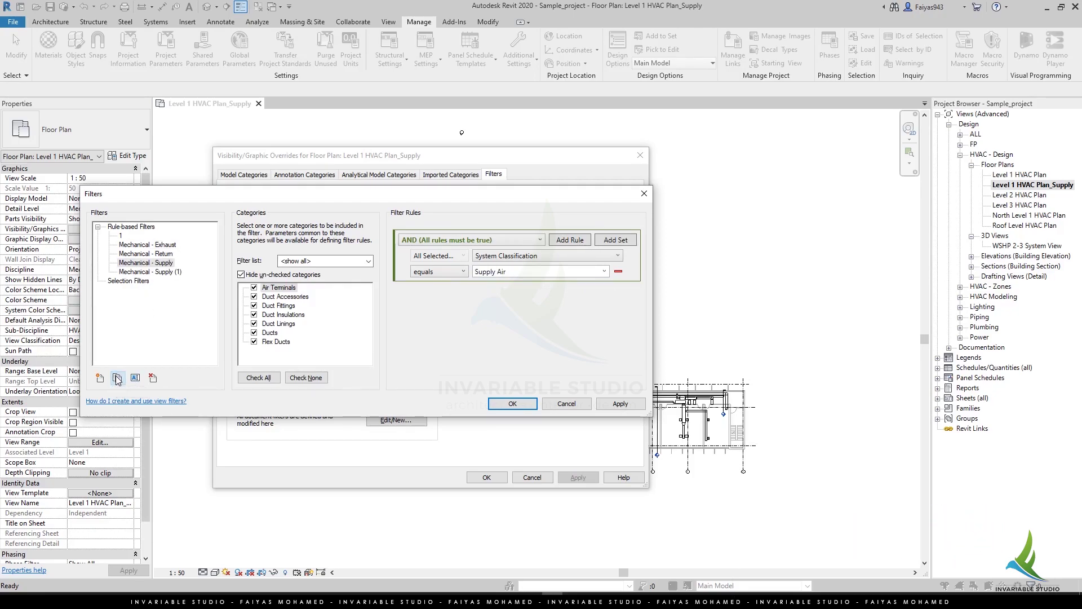
{"action": "double_click", "coordinate": [169, 273]}
{"action": "type", "text": "Mechanical - Und"}
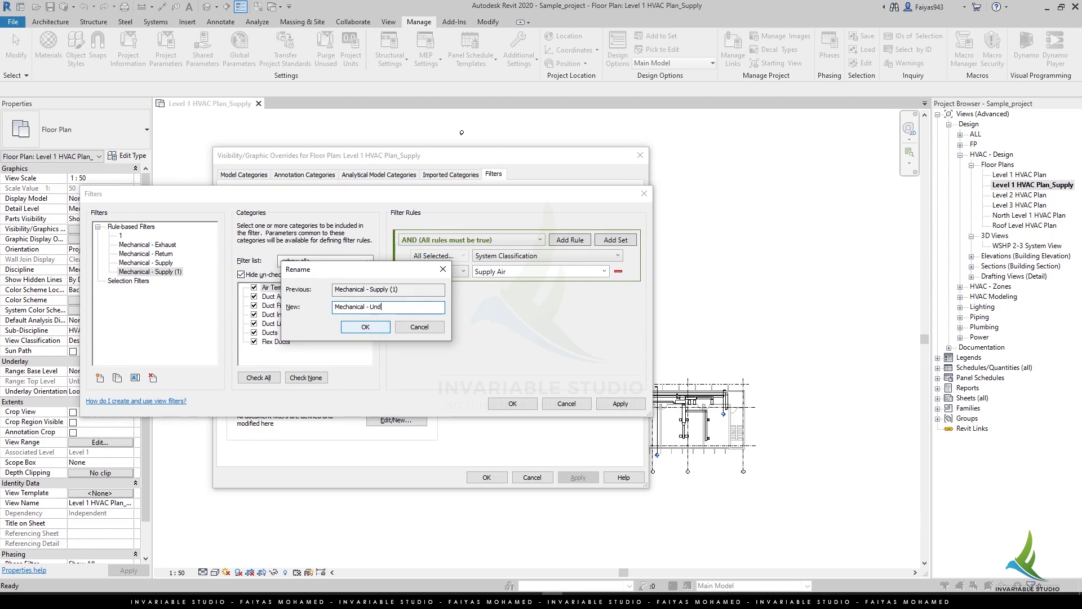
{"action": "left_click", "coordinate": [381, 328]}
{"action": "left_click", "coordinate": [603, 272]}
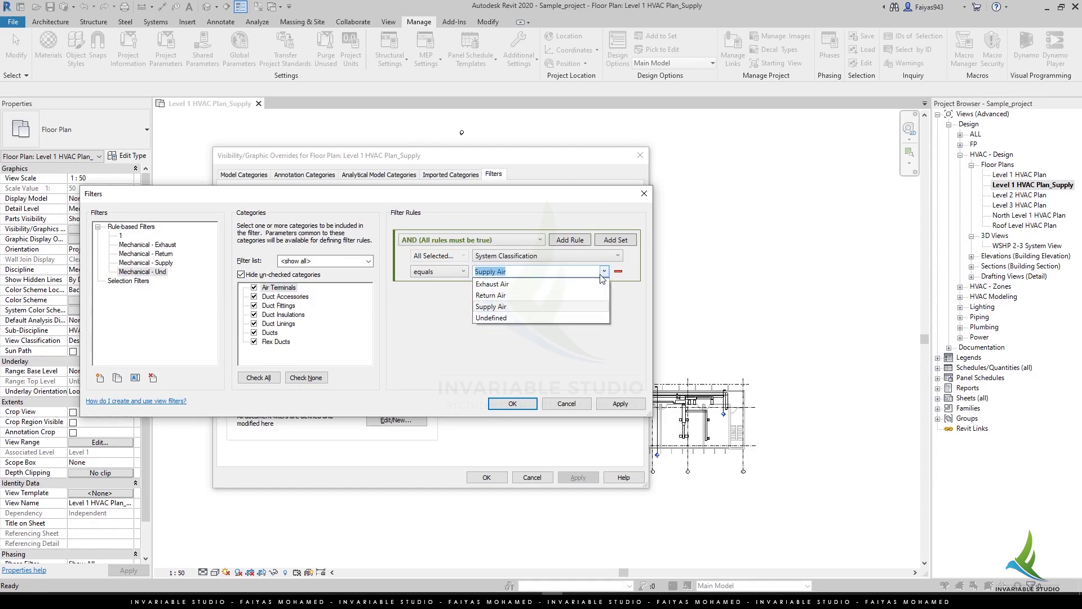
{"action": "left_click", "coordinate": [536, 318]}
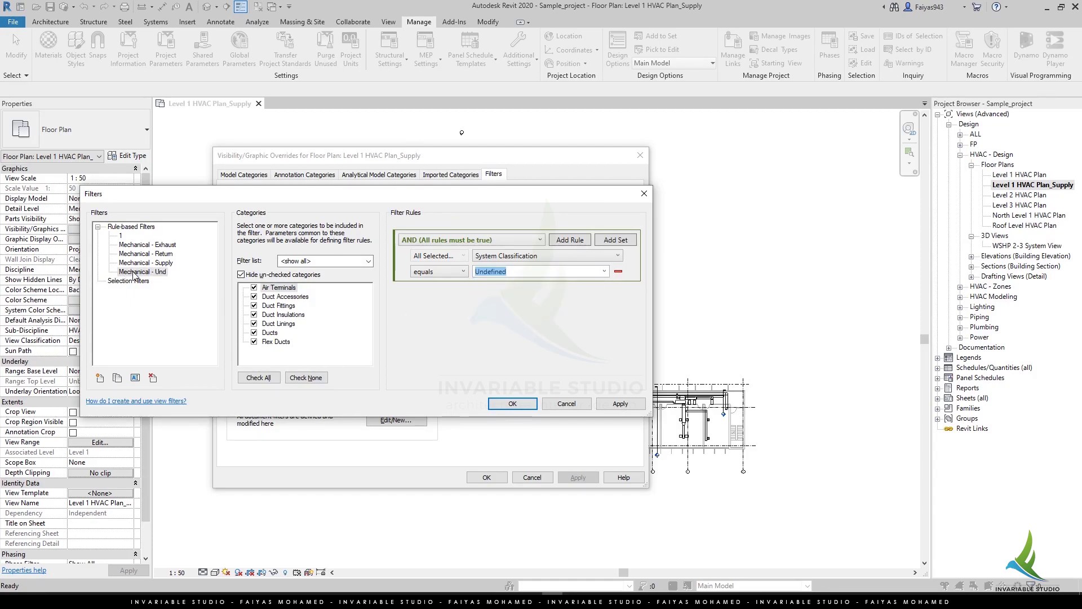
{"action": "double_click", "coordinate": [134, 275]}
{"action": "left_click", "coordinate": [419, 310]}
{"action": "type", "text": "efined"}
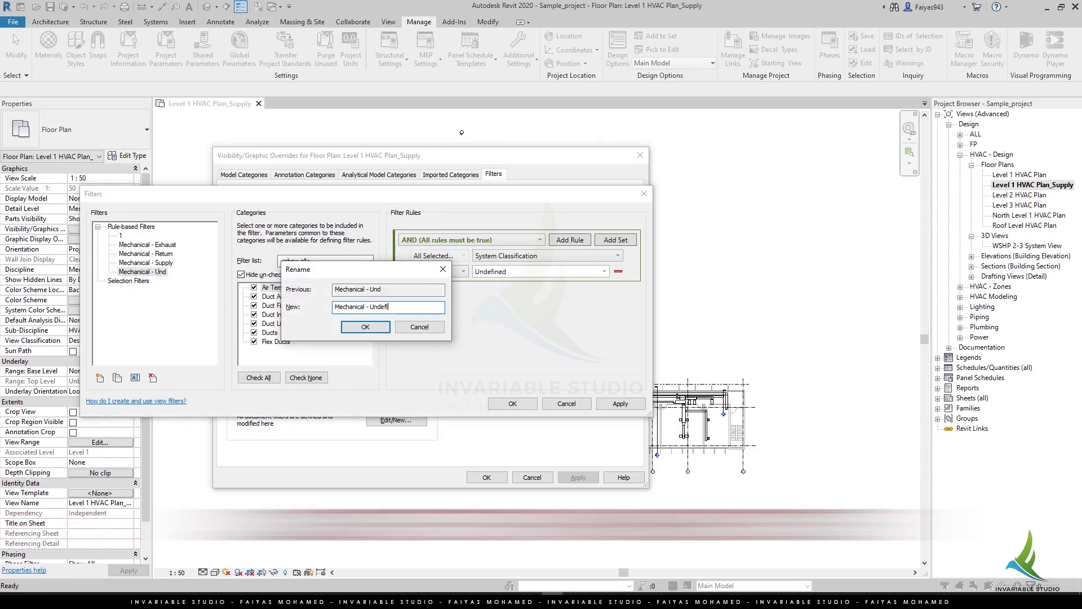
{"action": "key", "text": "Return"}
{"action": "left_click", "coordinate": [168, 263]}
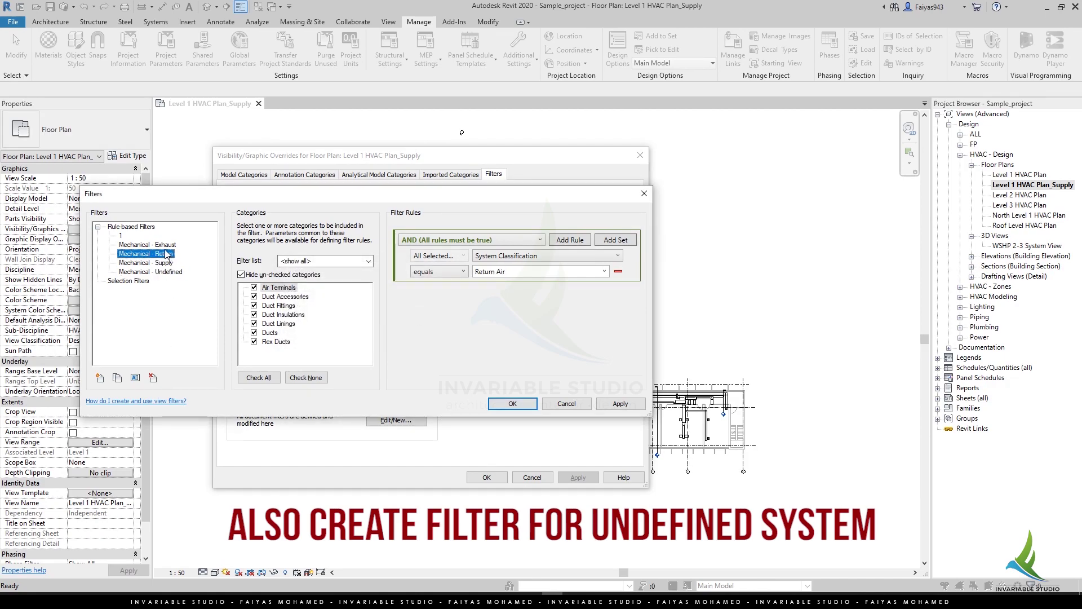
{"action": "left_click", "coordinate": [166, 245]}
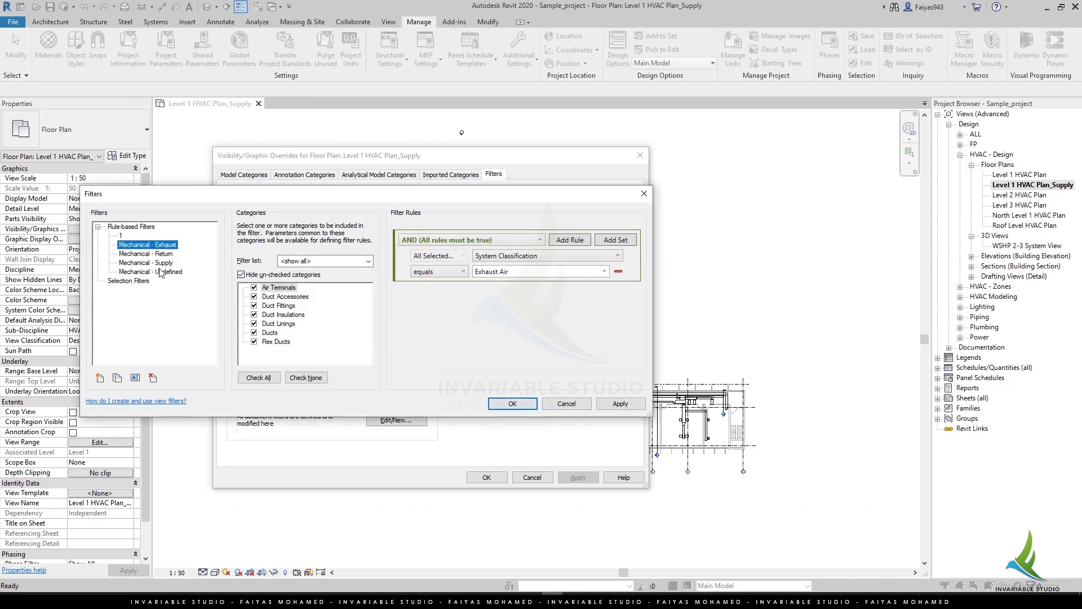
Add the Mechanical Supply, Return and Exhaust filters to the view, test hiding Supply, then re-enable it.
{"action": "left_click", "coordinate": [510, 403]}
{"action": "left_click", "coordinate": [254, 387]}
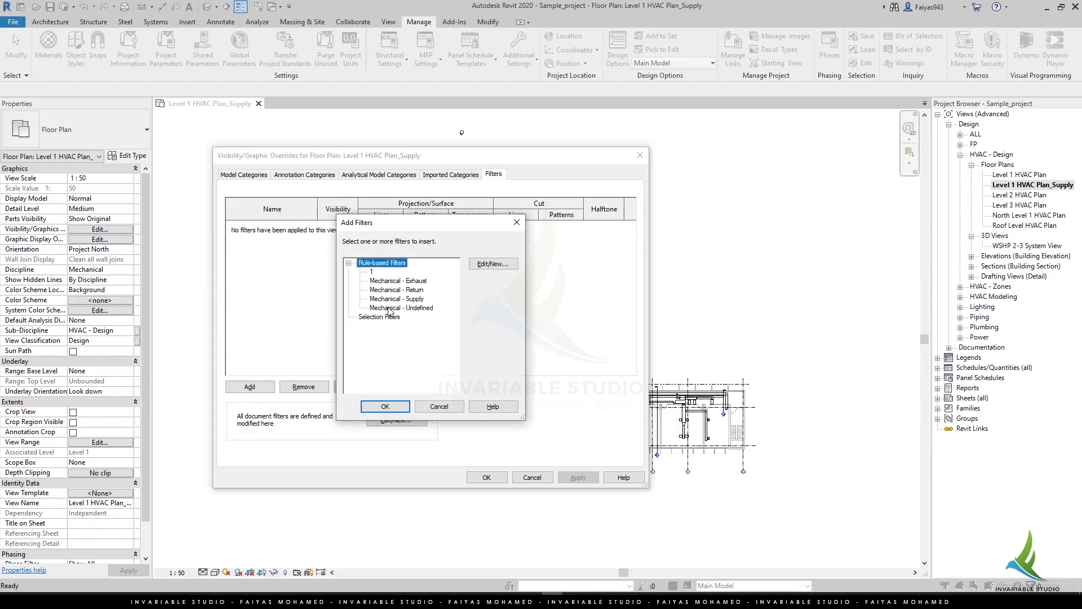
{"action": "left_click", "coordinate": [403, 281]}
{"action": "left_click", "coordinate": [404, 299], "text": "shift"}
{"action": "left_click", "coordinate": [385, 407]}
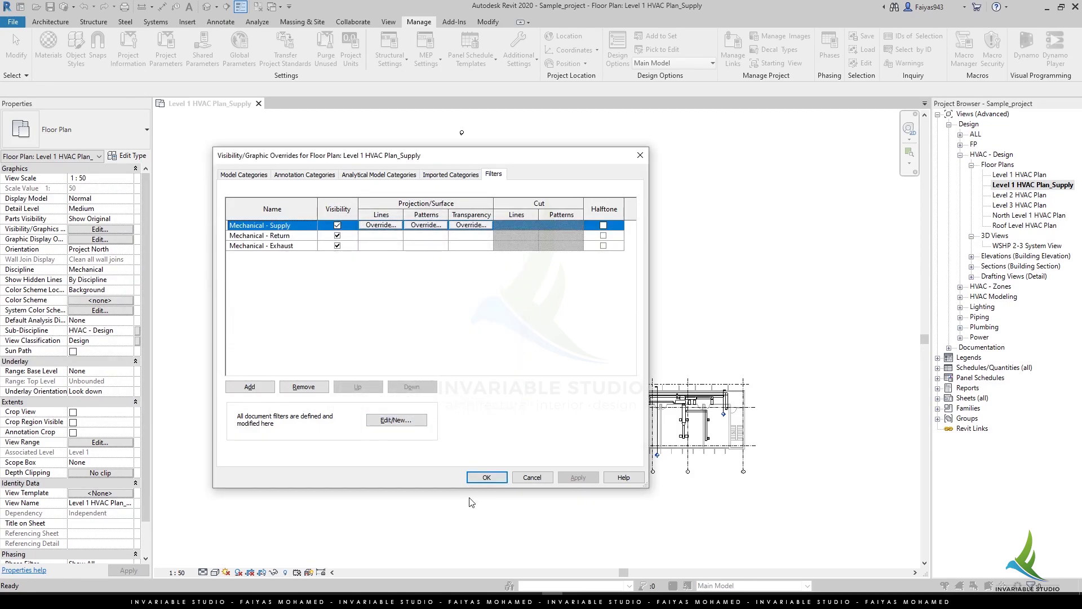
{"action": "left_click_drag", "start_coordinate": [419, 162], "coordinate": [263, 157]}
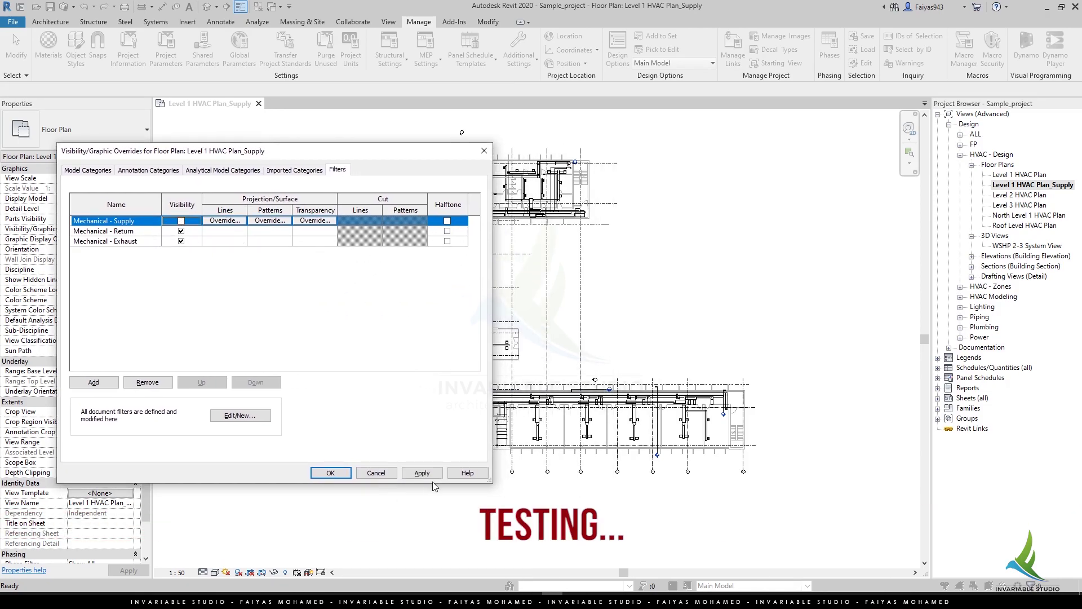
{"action": "left_click", "coordinate": [430, 475]}
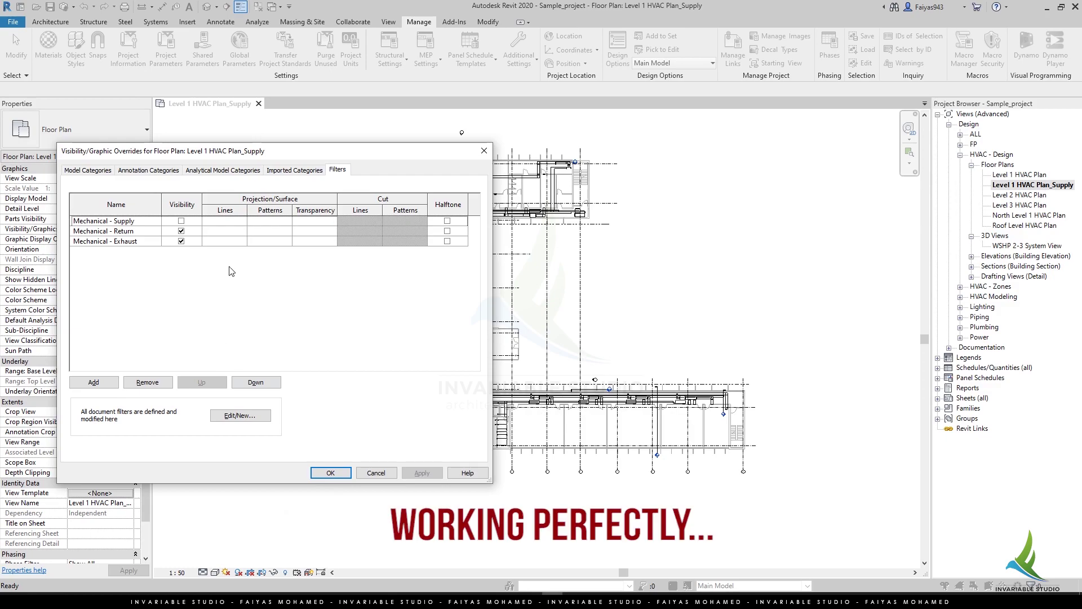
{"action": "left_click", "coordinate": [181, 221]}
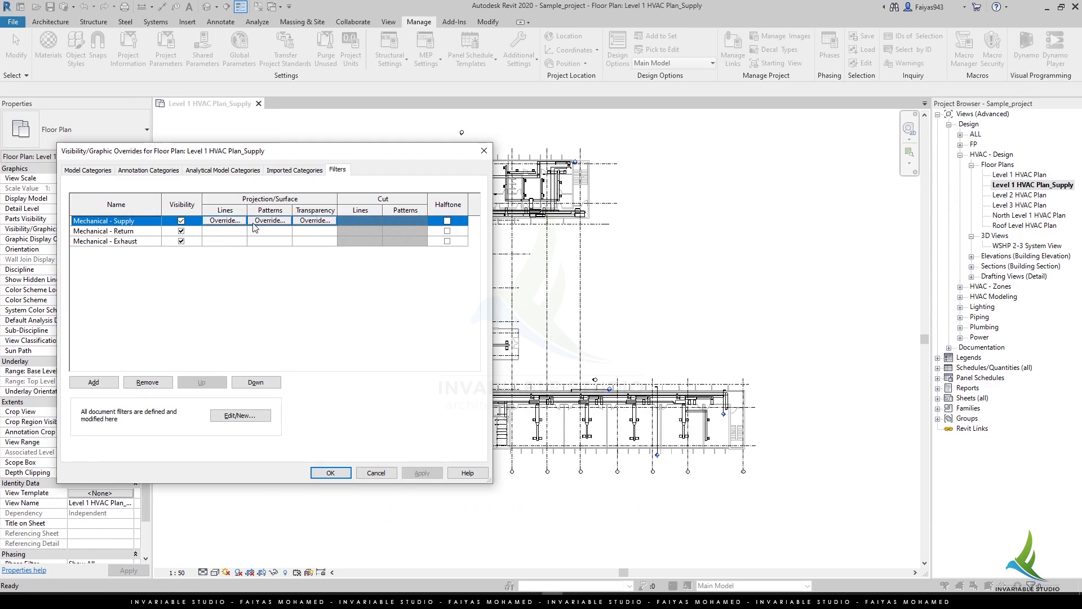
Give the Mechanical - Supply filter a blue solid fill pattern override.
{"action": "left_click", "coordinate": [225, 220]}
{"action": "left_click", "coordinate": [284, 295]}
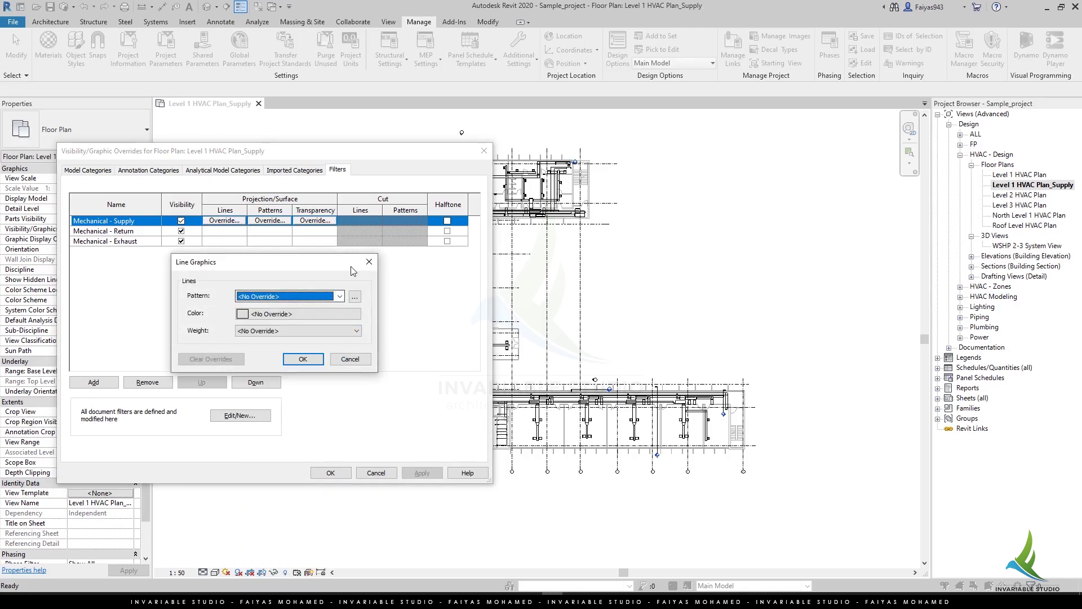
{"action": "left_click", "coordinate": [369, 261]}
{"action": "left_click", "coordinate": [270, 220]}
{"action": "left_click", "coordinate": [291, 280]}
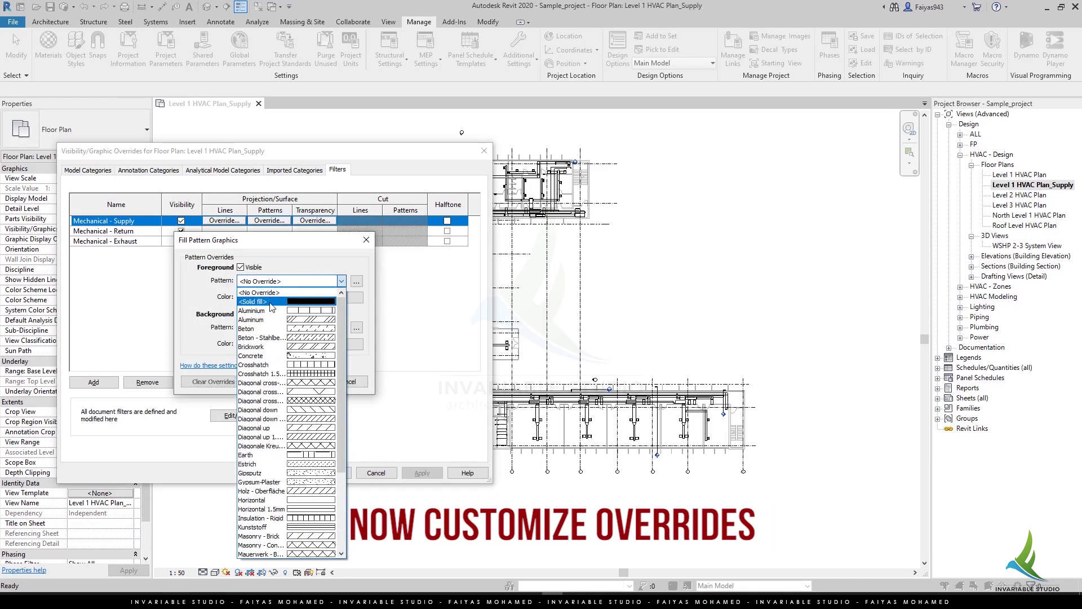
{"action": "left_click", "coordinate": [265, 302]}
{"action": "left_click", "coordinate": [299, 297]}
{"action": "left_click", "coordinate": [231, 327]}
{"action": "left_click", "coordinate": [305, 413]}
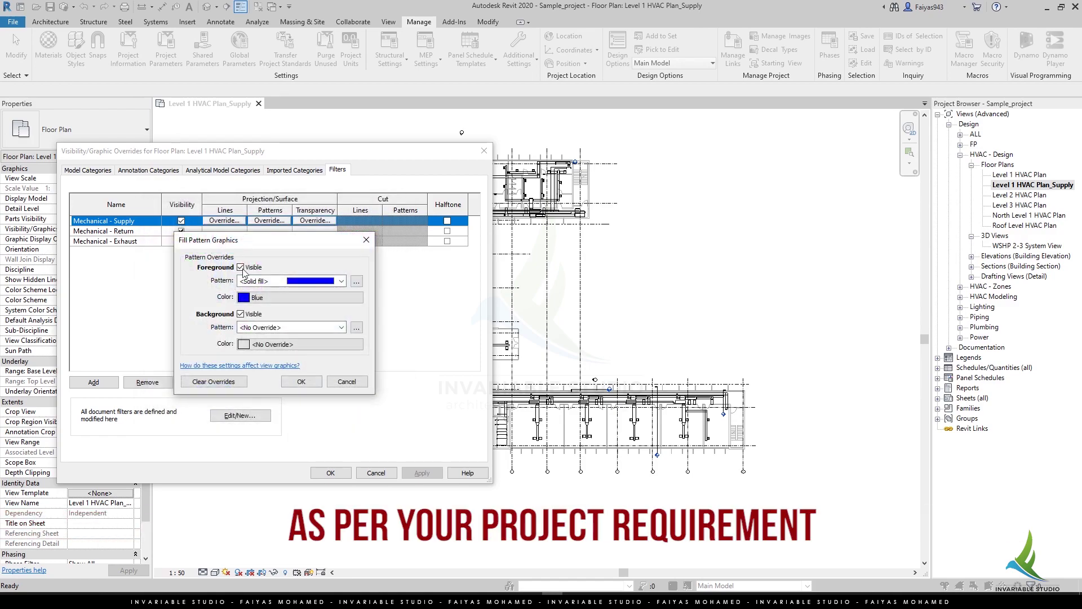
{"action": "left_click", "coordinate": [309, 379]}
Give the Mechanical - Return filter a magenta solid fill pattern override.
{"action": "left_click", "coordinate": [244, 231]}
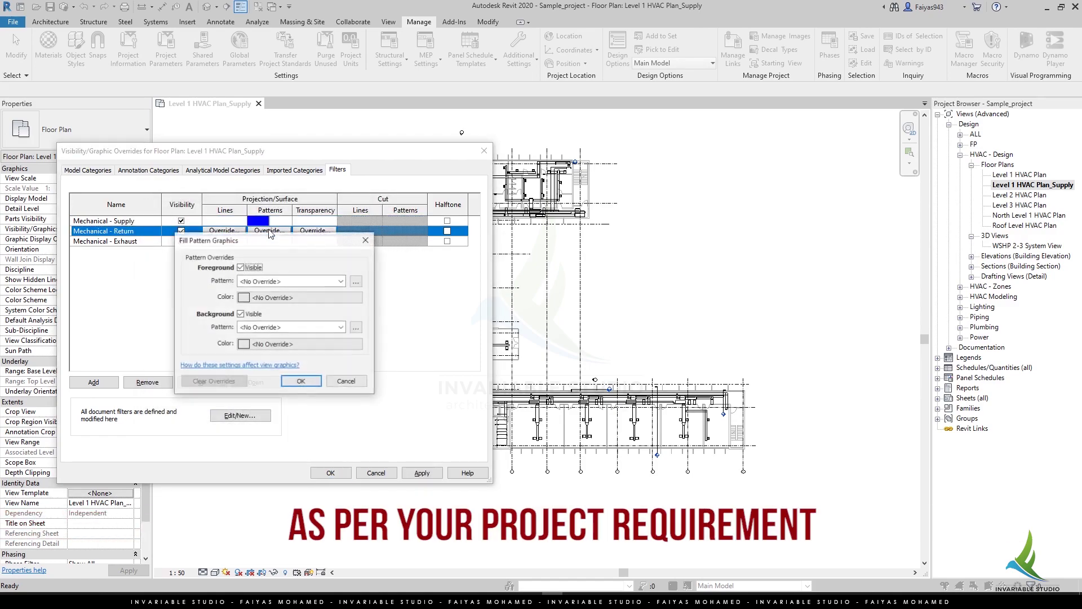
{"action": "left_click", "coordinate": [290, 281]}
{"action": "left_click", "coordinate": [265, 300]}
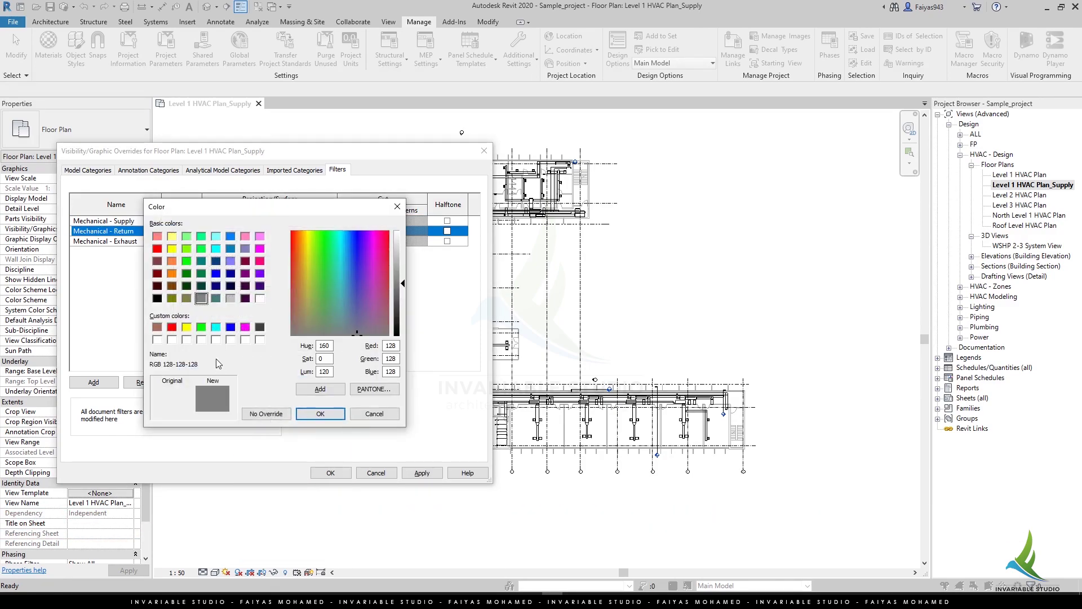
{"action": "left_click", "coordinate": [244, 327]}
{"action": "left_click", "coordinate": [305, 414]}
{"action": "left_click", "coordinate": [301, 381]}
Give the Mechanical - Exhaust filter a green solid fill and apply the overrides.
{"action": "left_click", "coordinate": [221, 241]}
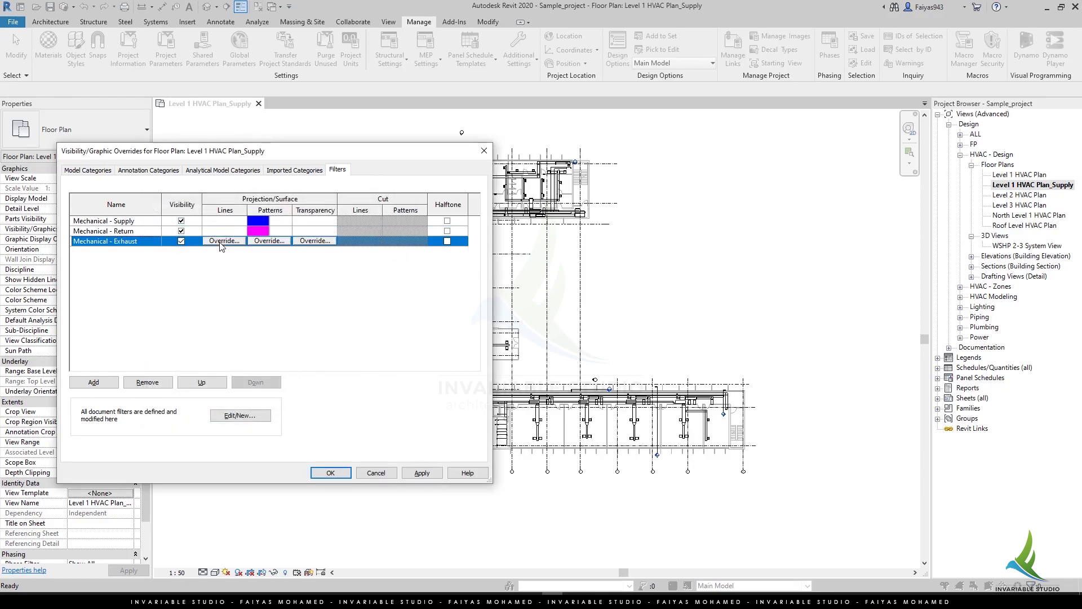
{"action": "left_click", "coordinate": [271, 242]}
{"action": "left_click", "coordinate": [274, 281]}
{"action": "left_click", "coordinate": [265, 301]}
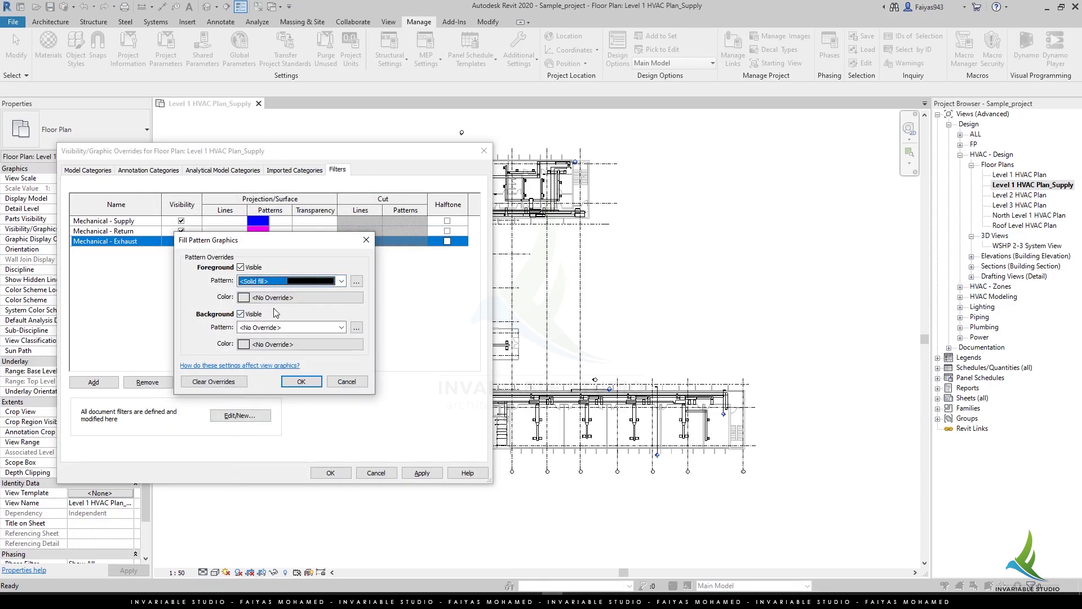
{"action": "left_click", "coordinate": [301, 382]}
{"action": "left_click", "coordinate": [270, 241]}
{"action": "left_click", "coordinate": [282, 298]}
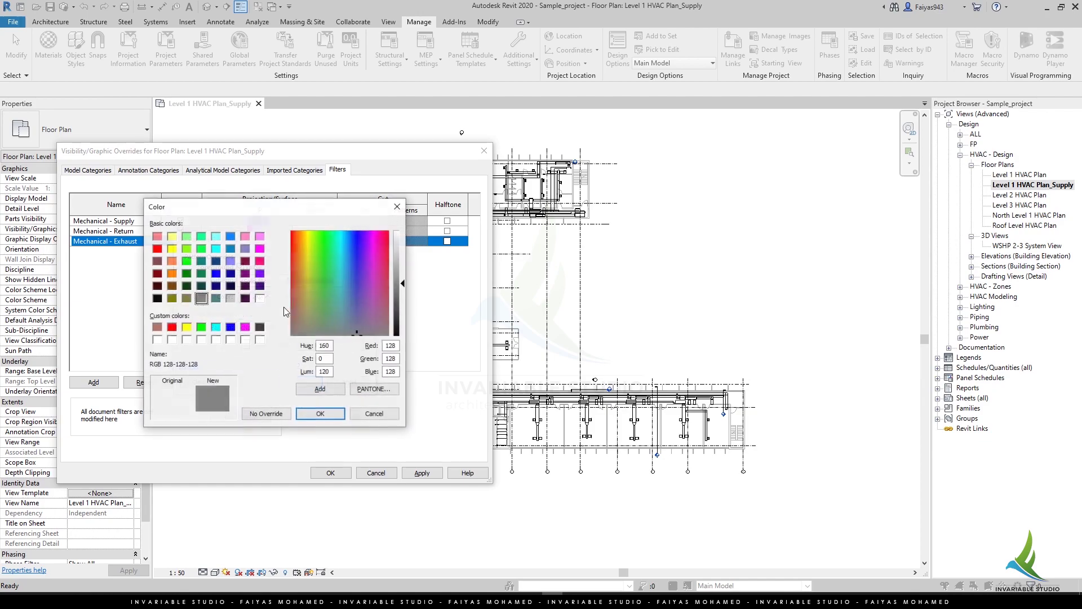
{"action": "left_click", "coordinate": [201, 327]}
{"action": "left_click", "coordinate": [320, 413]}
{"action": "left_click", "coordinate": [301, 382]}
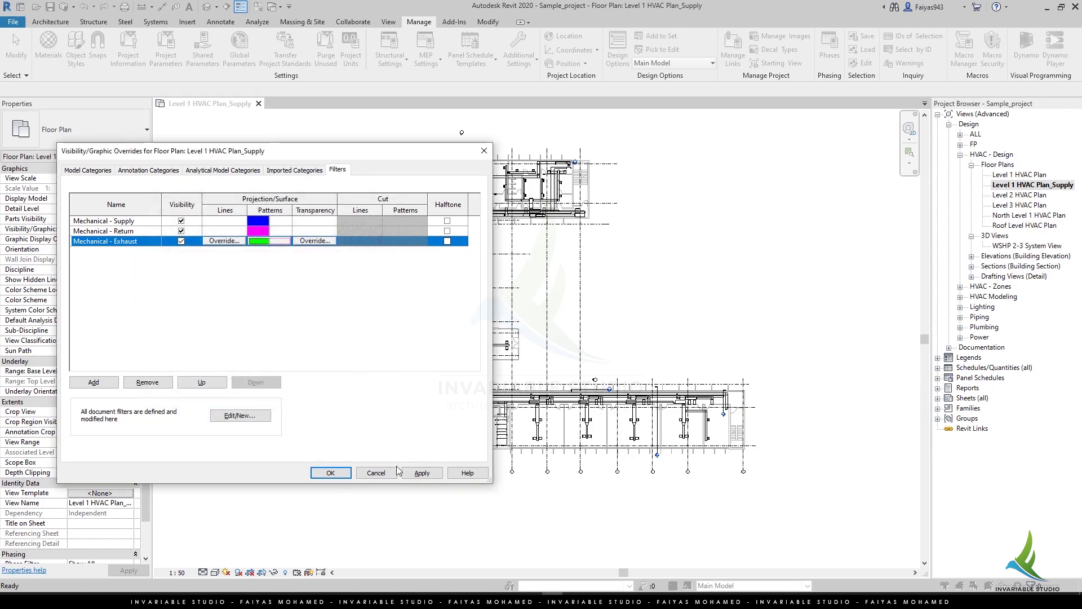
{"action": "left_click", "coordinate": [422, 472]}
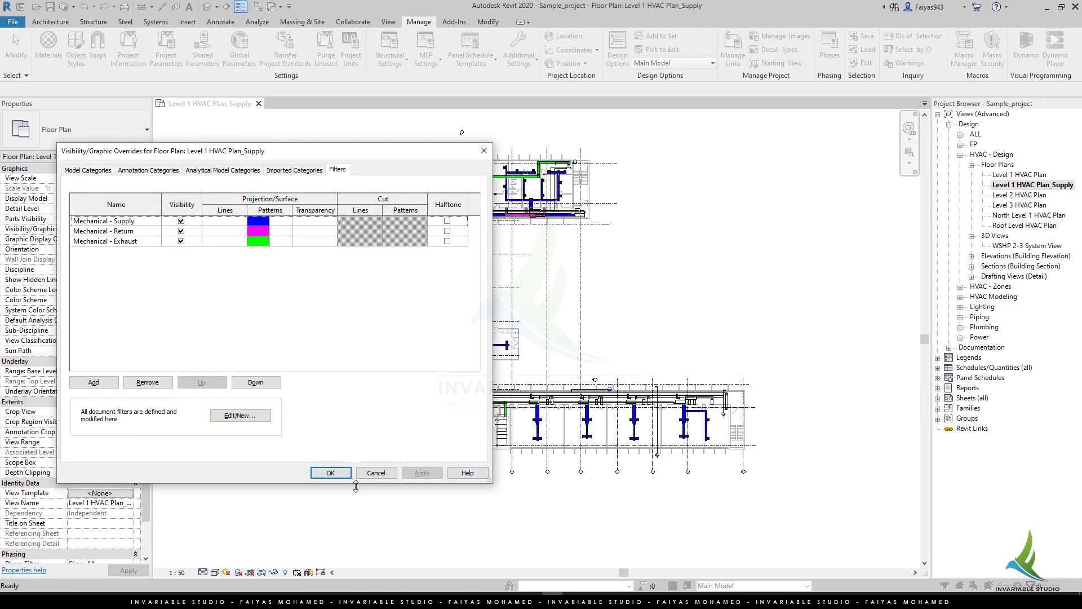
Close the visibility overrides and zoom in on the uncoloured ducts.
{"action": "left_click", "coordinate": [331, 473]}
{"action": "scroll", "coordinate": [433, 242], "scroll_direction": "up", "scroll_amount": 2}
{"action": "scroll", "coordinate": [433, 242], "scroll_direction": "up", "scroll_amount": 3}
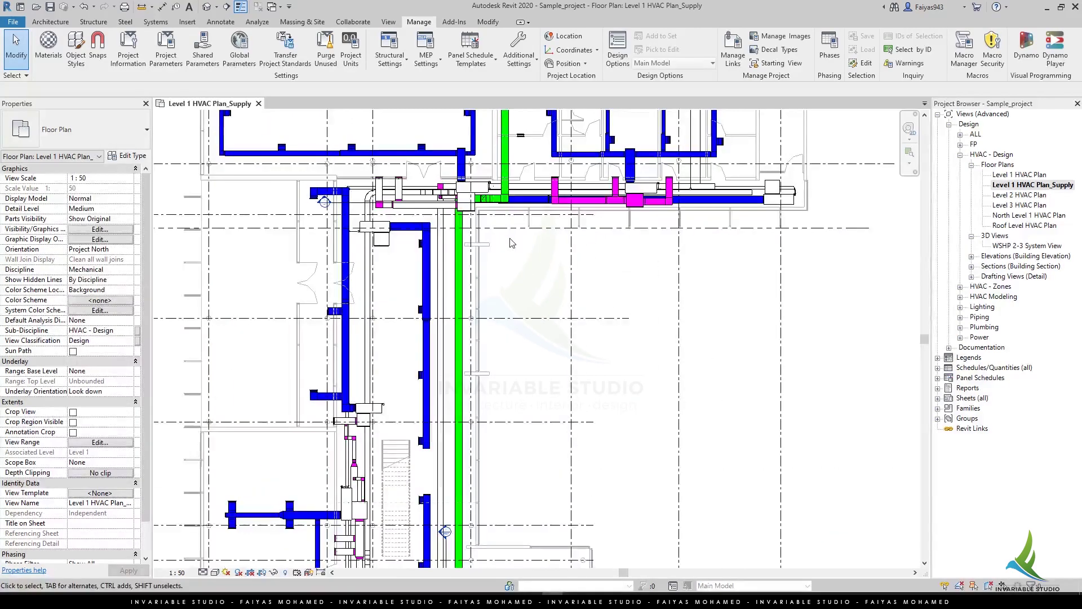
{"action": "scroll", "coordinate": [433, 242], "scroll_direction": "up", "scroll_amount": 3}
{"action": "middle_click_drag", "start_coordinate": [433, 242], "coordinate": [404, 345]}
{"action": "scroll", "coordinate": [375, 291], "scroll_direction": "up", "scroll_amount": 1}
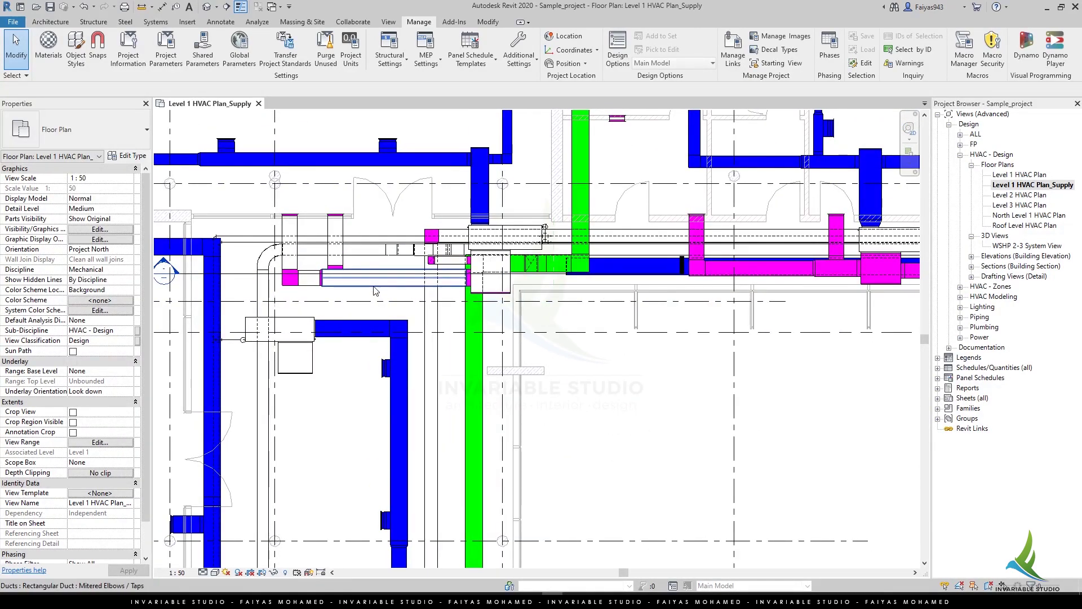
Select two uncoloured ducts and check that their System Type in Properties is Undefined.
{"action": "left_click", "coordinate": [375, 291]}
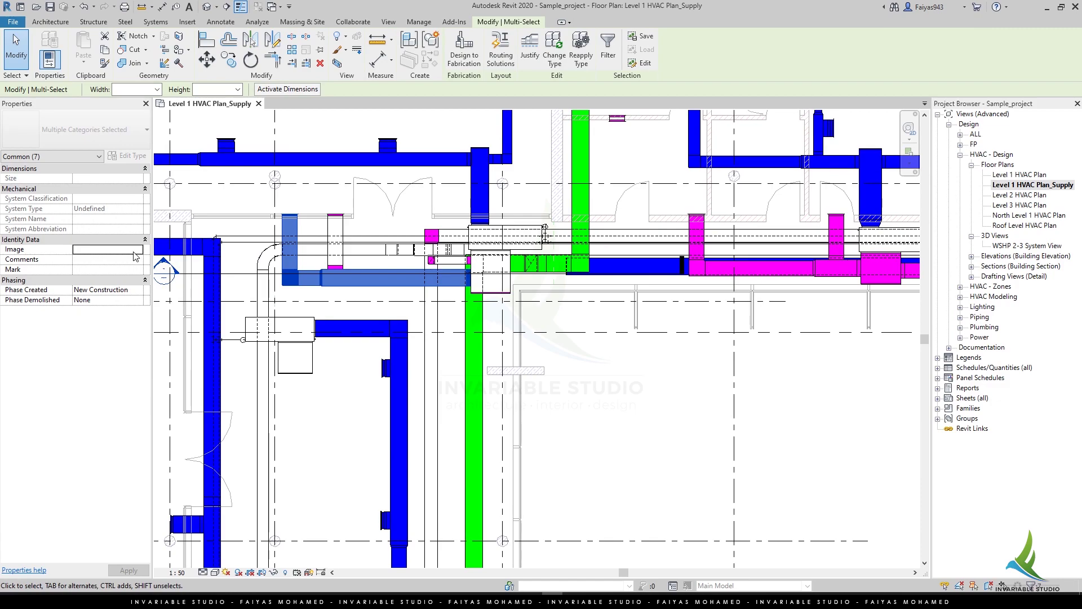
{"action": "key", "text": "Escape"}
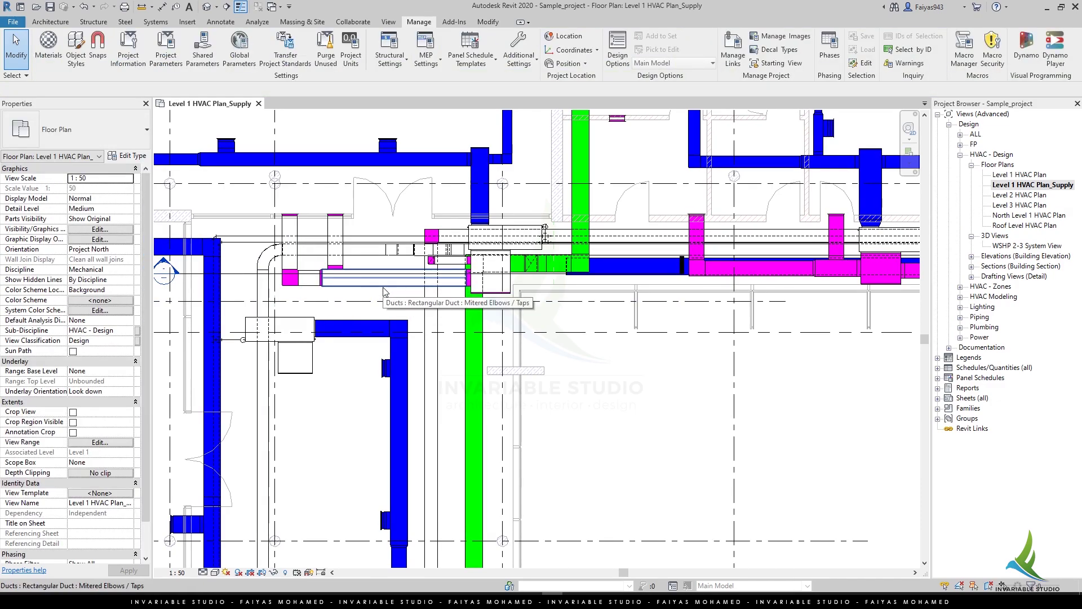
{"action": "left_click", "coordinate": [384, 292]}
{"action": "left_click", "coordinate": [129, 340]}
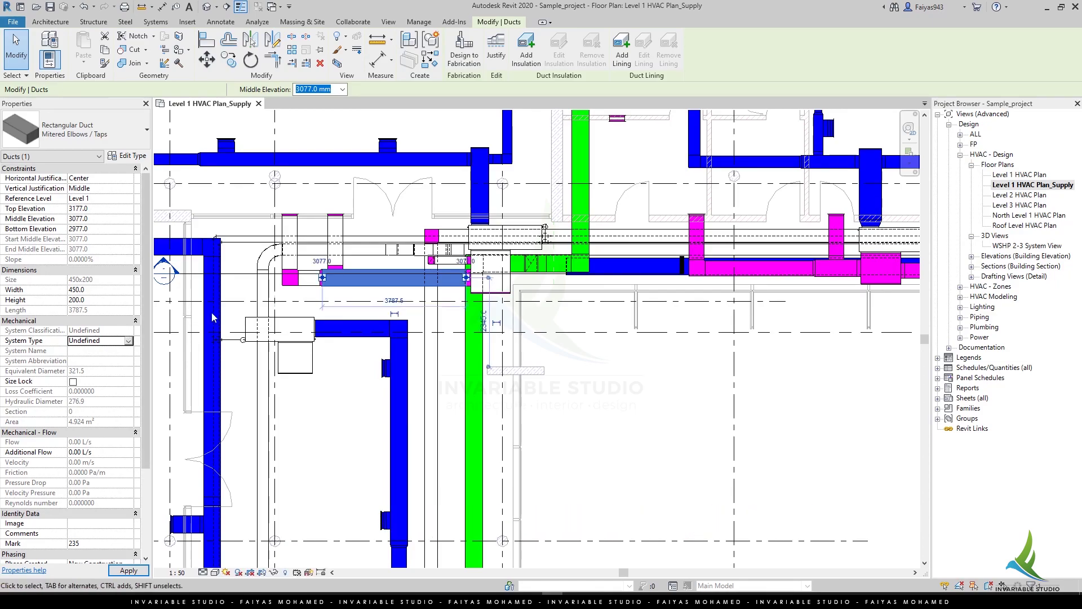
{"action": "left_click", "coordinate": [352, 393]}
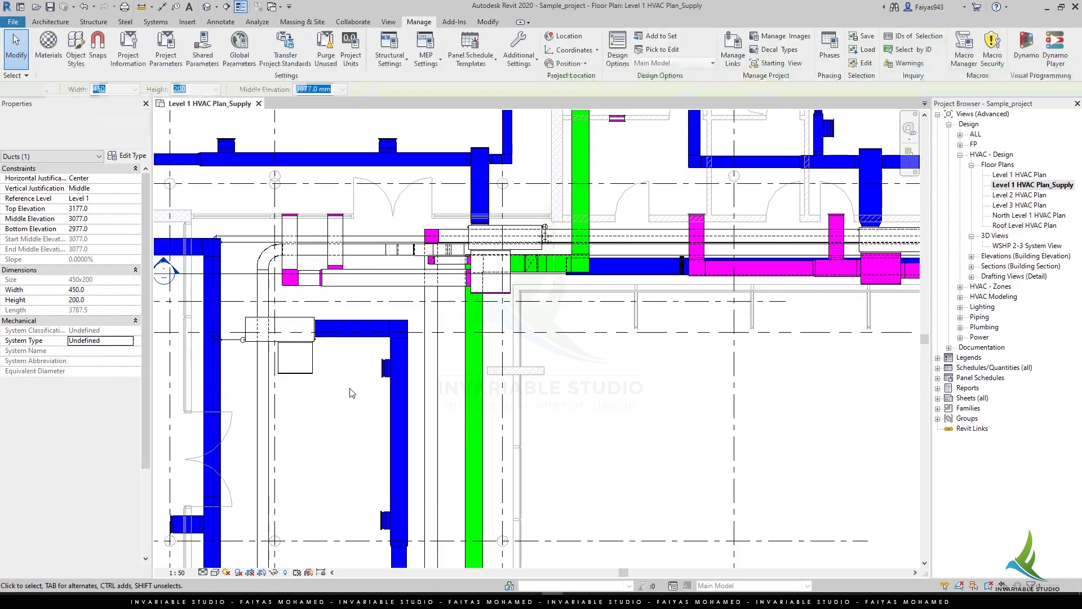
{"action": "left_click", "coordinate": [297, 233]}
{"action": "left_click", "coordinate": [128, 341]}
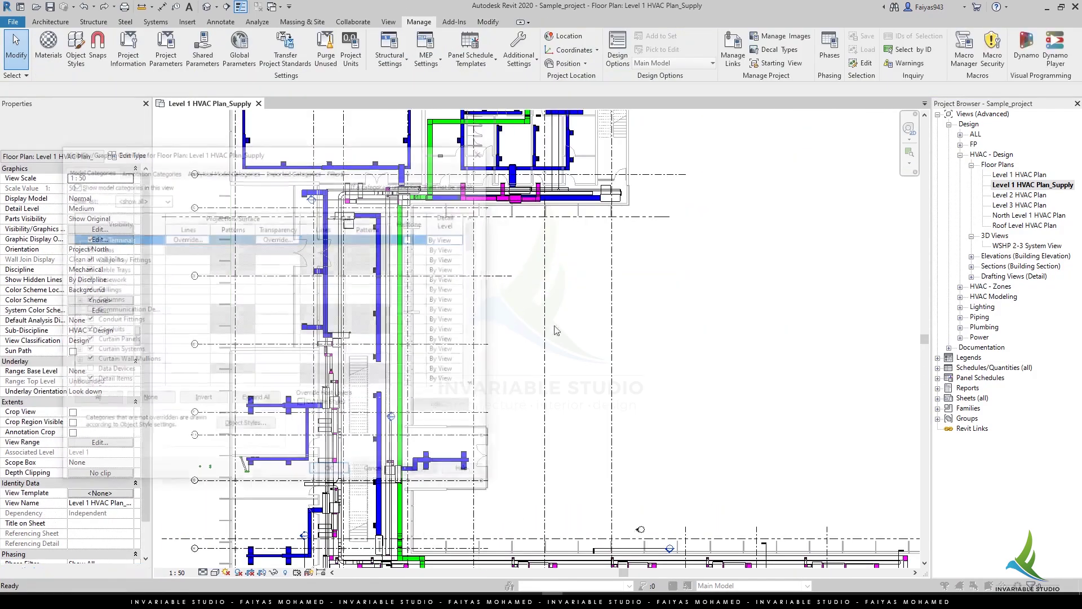
Add the Mechanical - Undefined filter to the view's Visibility/Graphics filters.
{"action": "key", "text": "v"}
{"action": "key", "text": "v"}
{"action": "left_click", "coordinate": [337, 169]}
{"action": "left_click", "coordinate": [93, 383]}
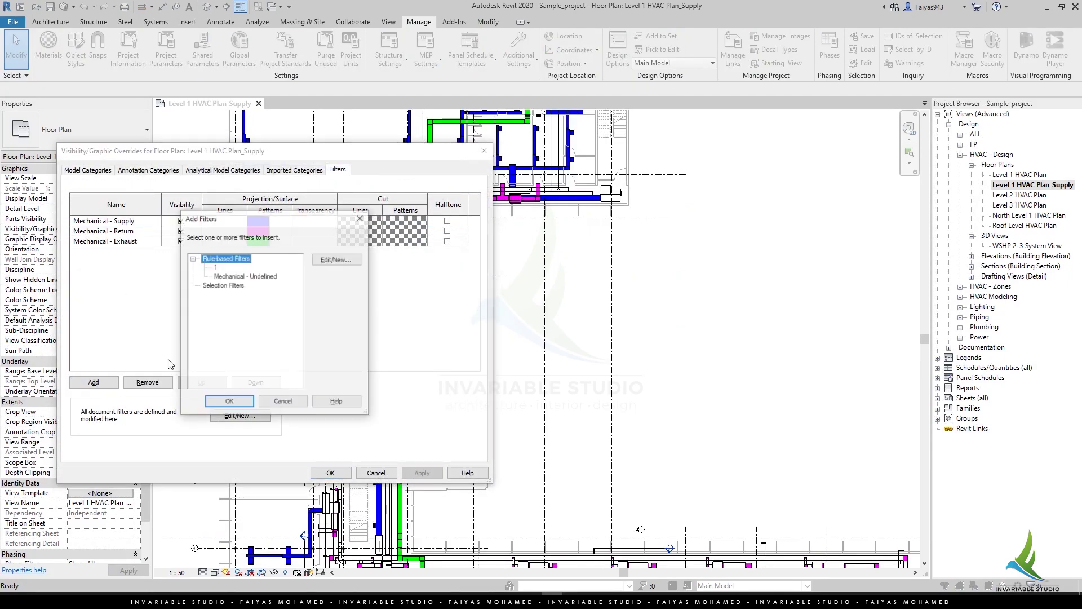
{"action": "left_click", "coordinate": [297, 321]}
{"action": "left_click", "coordinate": [225, 401]}
Override the Mechanical - Undefined filter with a yellow solid fill foreground pattern.
{"action": "left_click", "coordinate": [261, 231]}
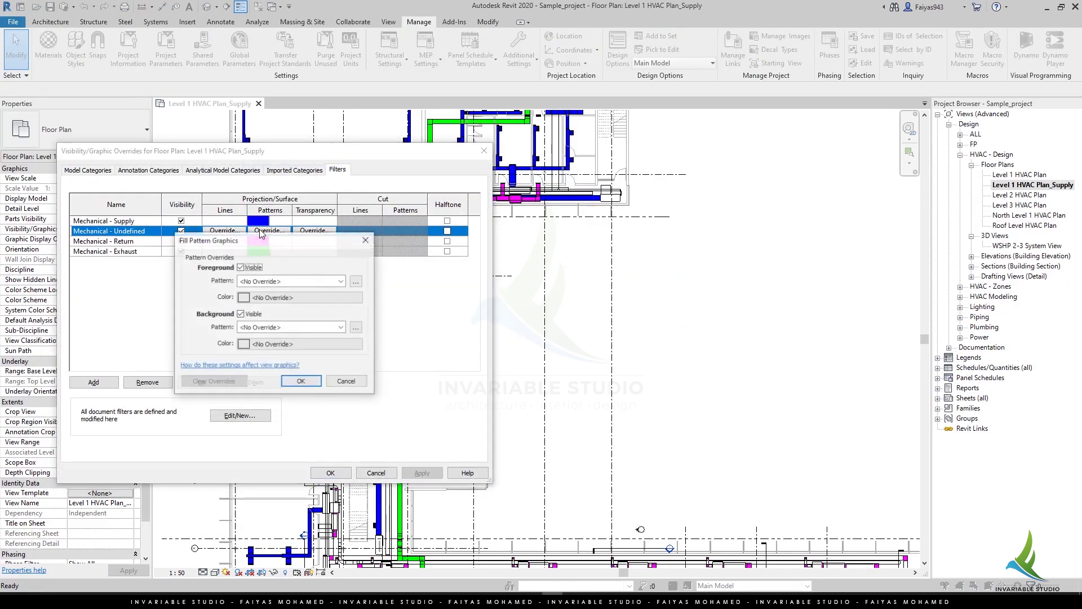
{"action": "left_click", "coordinate": [270, 281]}
{"action": "left_click", "coordinate": [272, 297]}
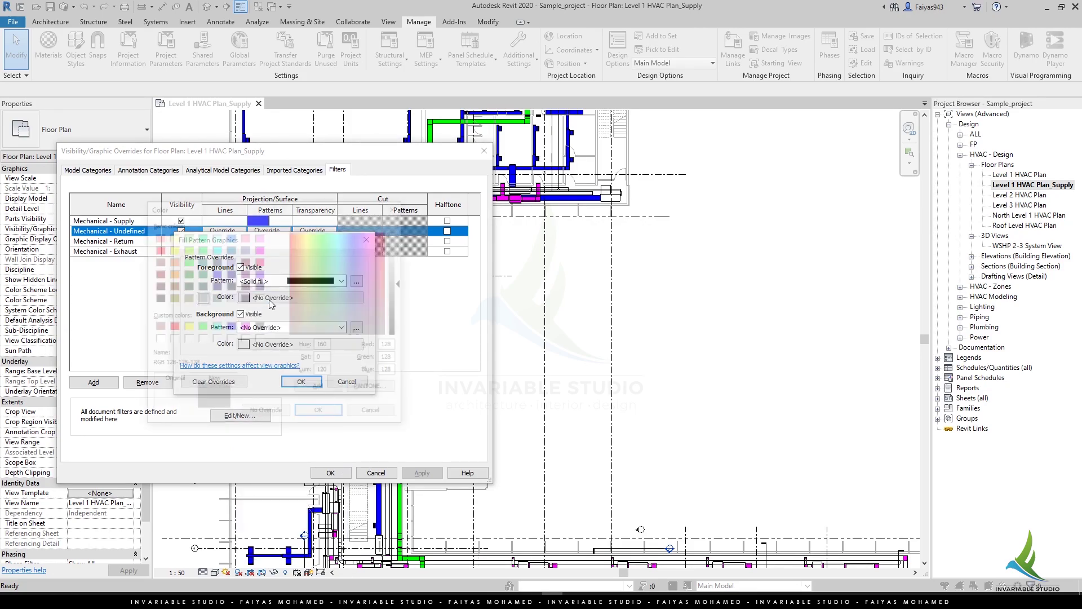
{"action": "left_click", "coordinate": [186, 327]}
{"action": "left_click", "coordinate": [320, 414]}
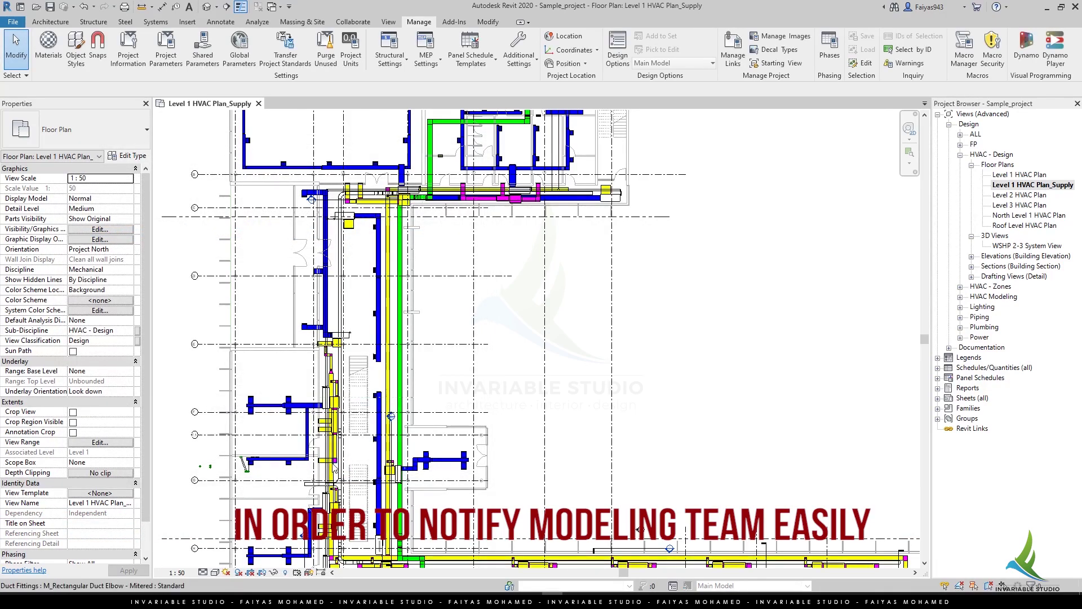
Pan and zoom out until the whole floor plan with its yellow ducts is visible.
{"action": "middle_click_drag", "start_coordinate": [574, 416], "coordinate": [556, 342]}
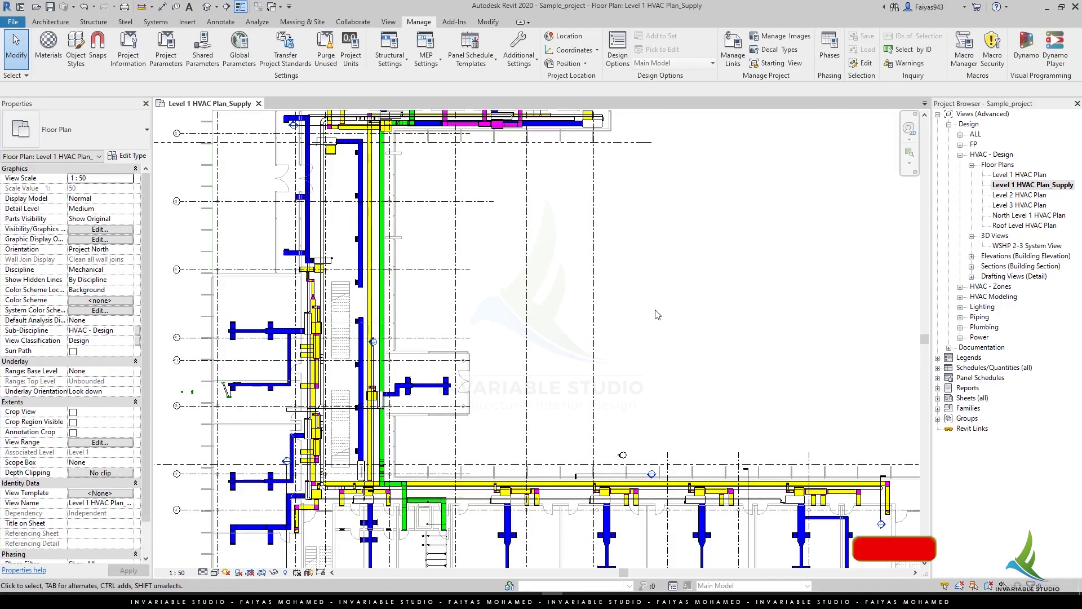
{"action": "scroll", "coordinate": [657, 312], "scroll_direction": "down", "scroll_amount": 1}
{"action": "mouse_move", "coordinate": [654, 304]}
{"action": "middle_mouse_down"}
{"action": "mouse_move", "coordinate": [616, 364]}
{"action": "mouse_move", "coordinate": [651, 300]}
{"action": "middle_mouse_up"}
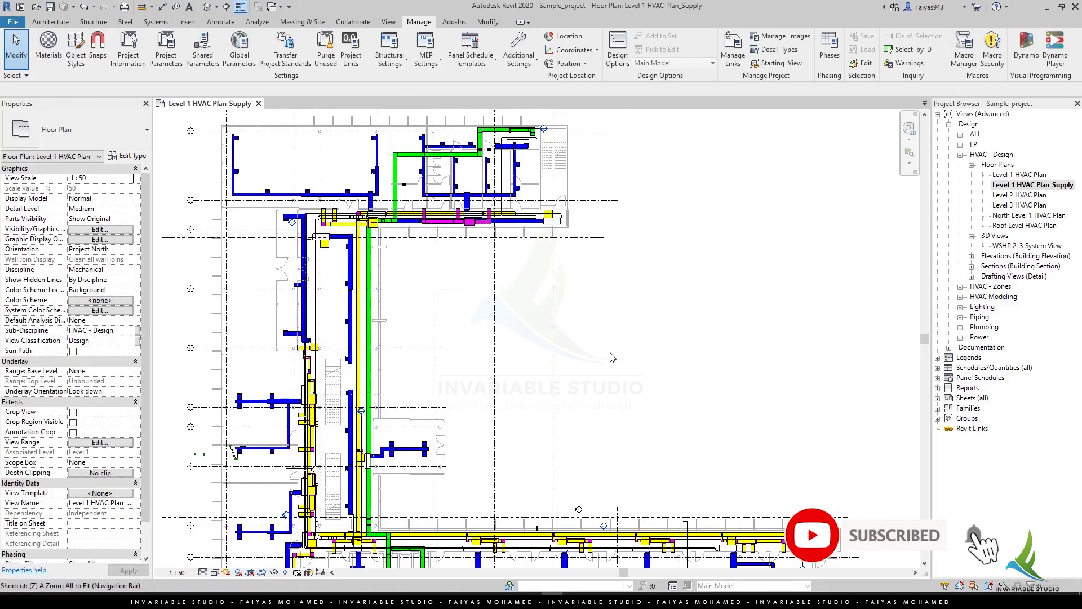
{"action": "scroll", "coordinate": [651, 301], "scroll_direction": "down", "scroll_amount": 1}
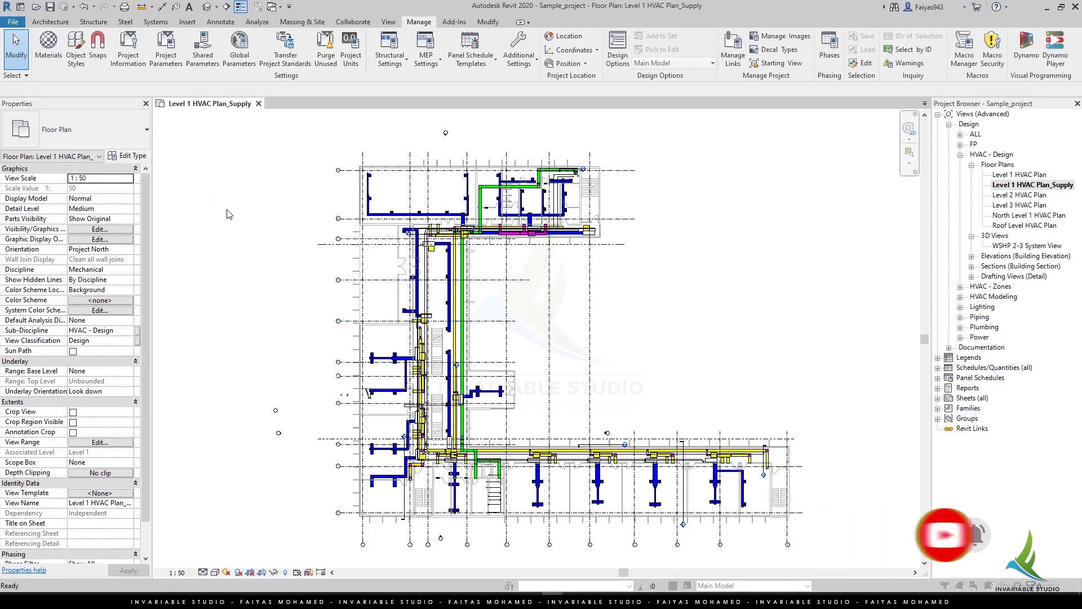
Turn off all annotation categories except Grids in the Supply view's Visibility/Graphics.
{"action": "key", "text": "v"}
{"action": "key", "text": "g"}
{"action": "left_click", "coordinate": [148, 170]}
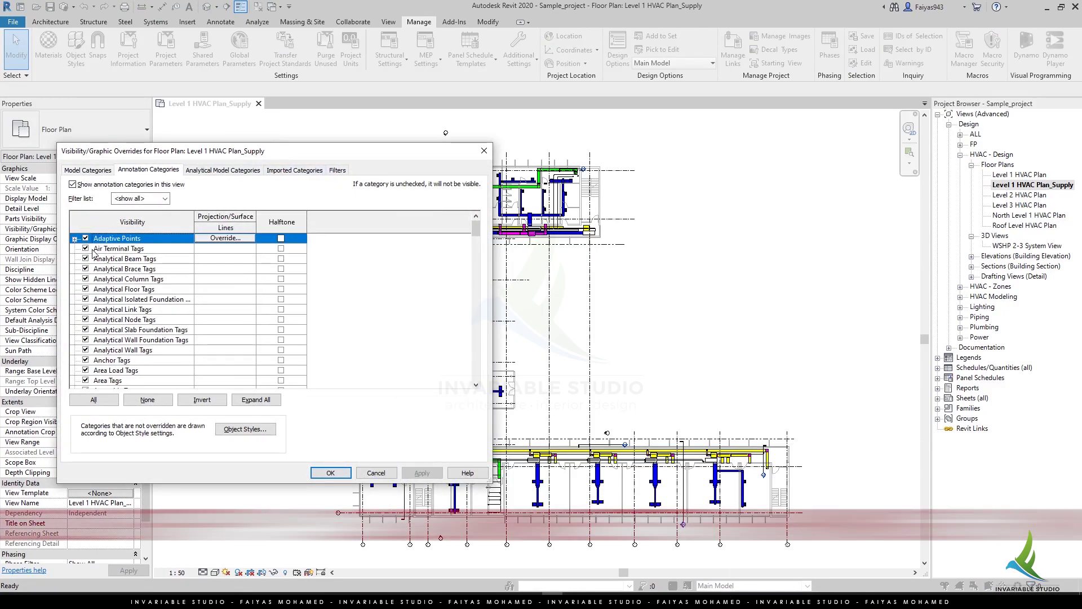
{"action": "left_click", "coordinate": [94, 399]}
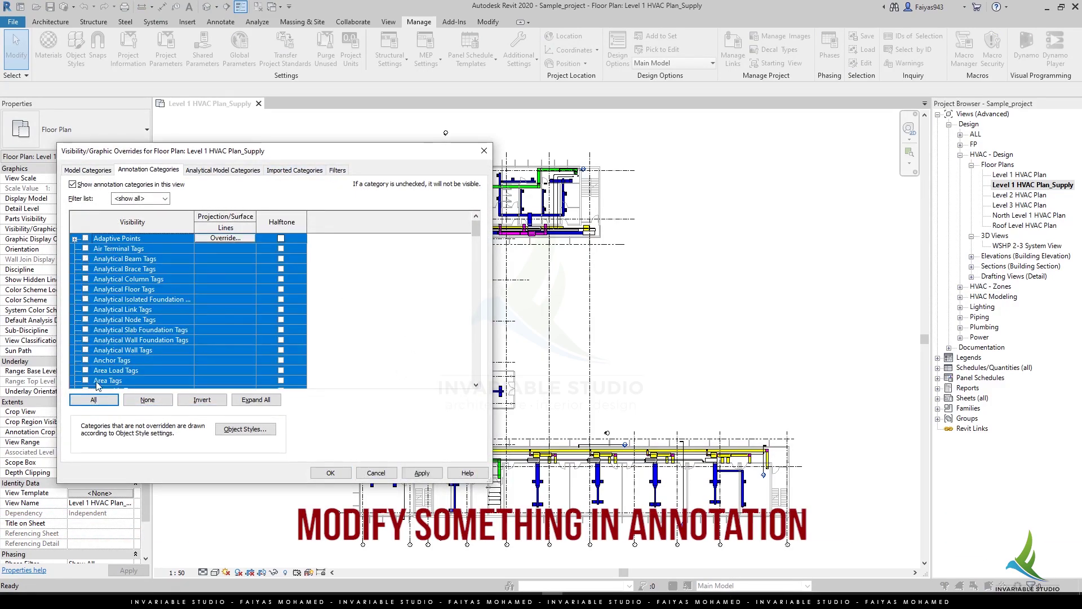
{"action": "left_click", "coordinate": [126, 344]}
{"action": "scroll", "coordinate": [113, 349], "scroll_direction": "down", "scroll_amount": 7}
{"action": "scroll", "coordinate": [113, 349], "scroll_direction": "down", "scroll_amount": 6}
{"action": "left_click", "coordinate": [86, 370]}
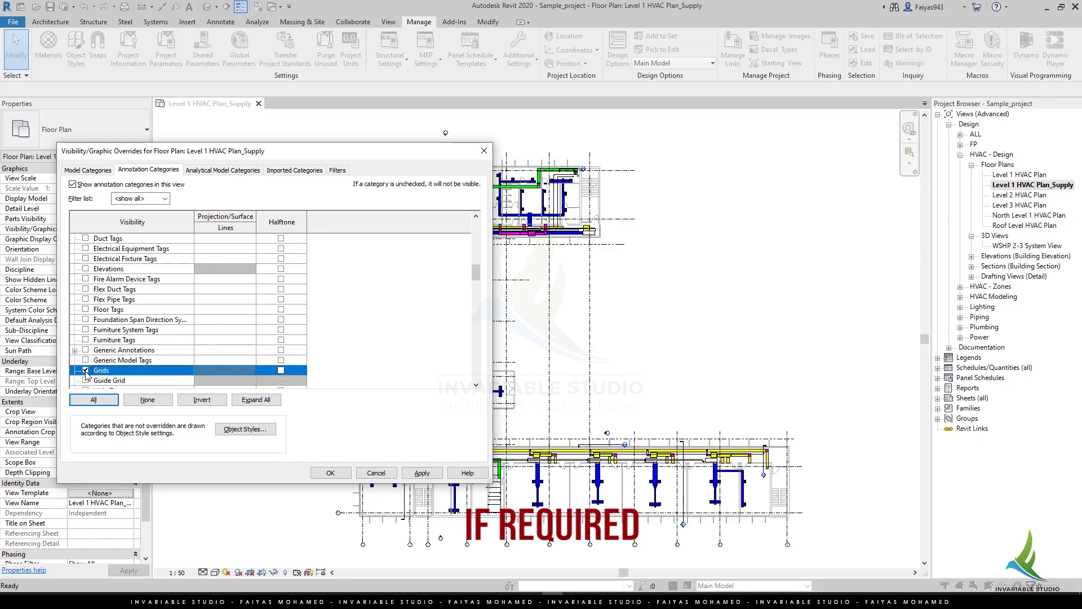
{"action": "left_click", "coordinate": [422, 472]}
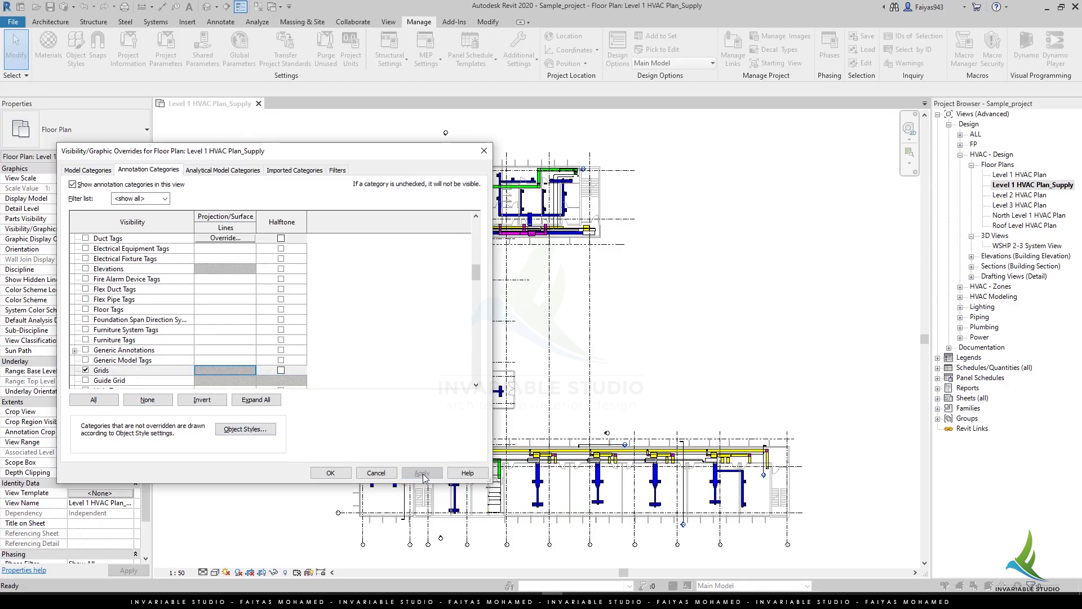
{"action": "left_click", "coordinate": [330, 472]}
Pan and zoom out to review the plan showing only ducts and grid lines.
{"action": "scroll", "coordinate": [564, 339], "scroll_direction": "up", "scroll_amount": 3}
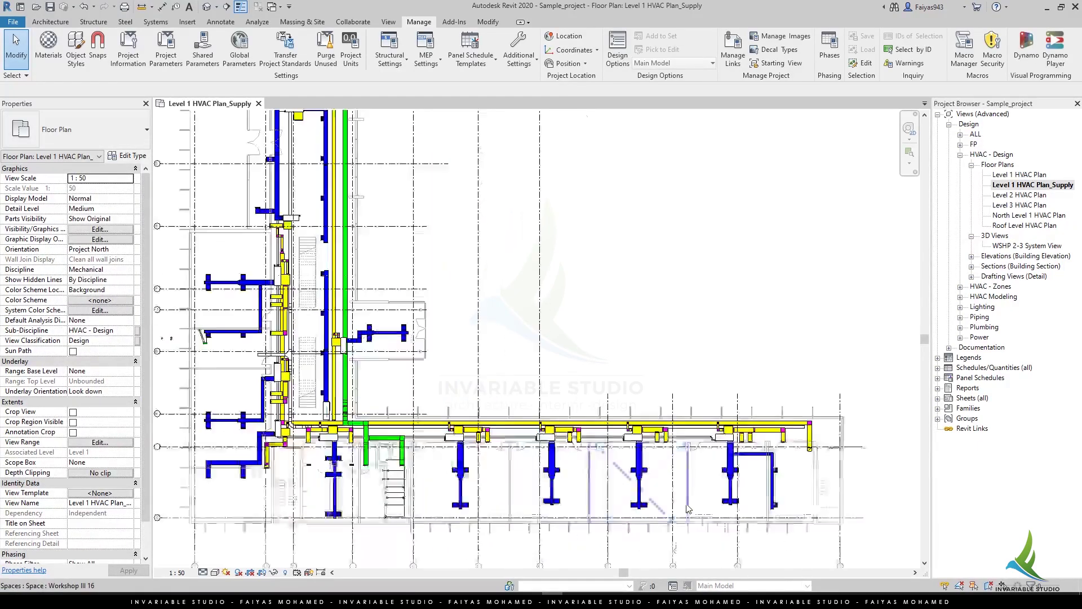
{"action": "middle_click_drag", "start_coordinate": [564, 338], "coordinate": [669, 397]}
{"action": "scroll", "coordinate": [670, 397], "scroll_direction": "down", "scroll_amount": 3}
{"action": "scroll", "coordinate": [438, 493], "scroll_direction": "down", "scroll_amount": 2}
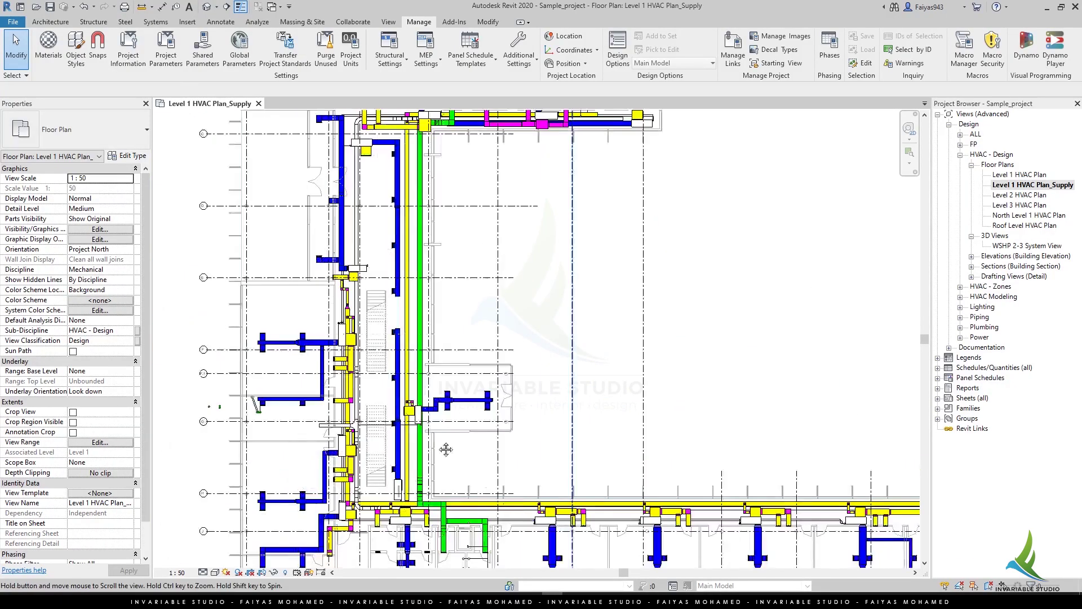
{"action": "mouse_move", "coordinate": [438, 492]}
{"action": "middle_mouse_down"}
{"action": "mouse_move", "coordinate": [356, 358]}
{"action": "mouse_move", "coordinate": [379, 273]}
{"action": "middle_mouse_up"}
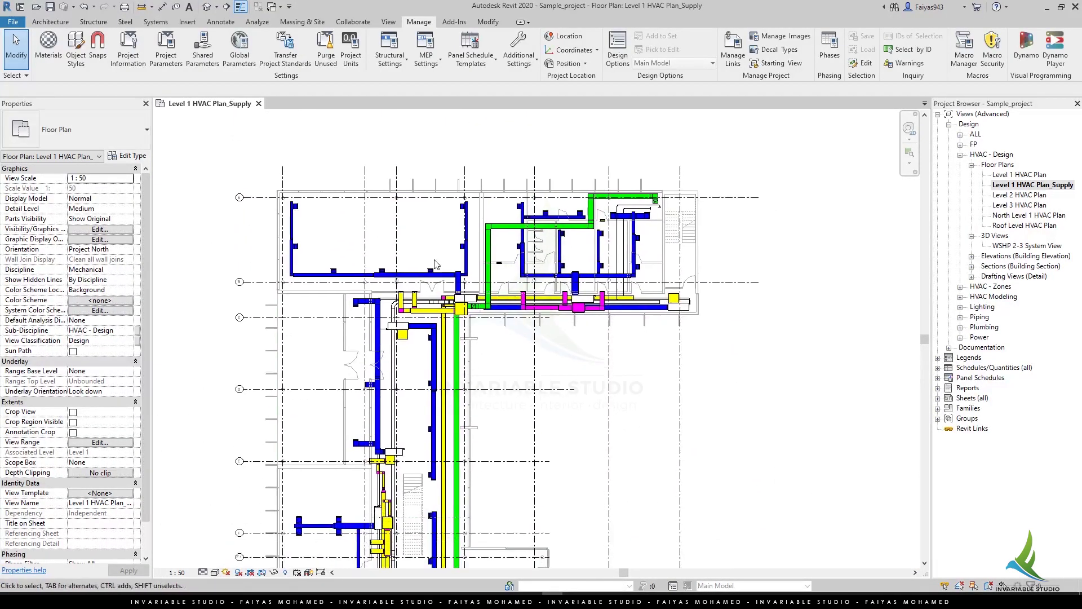
{"action": "scroll", "coordinate": [379, 273], "scroll_direction": "down", "scroll_amount": 2}
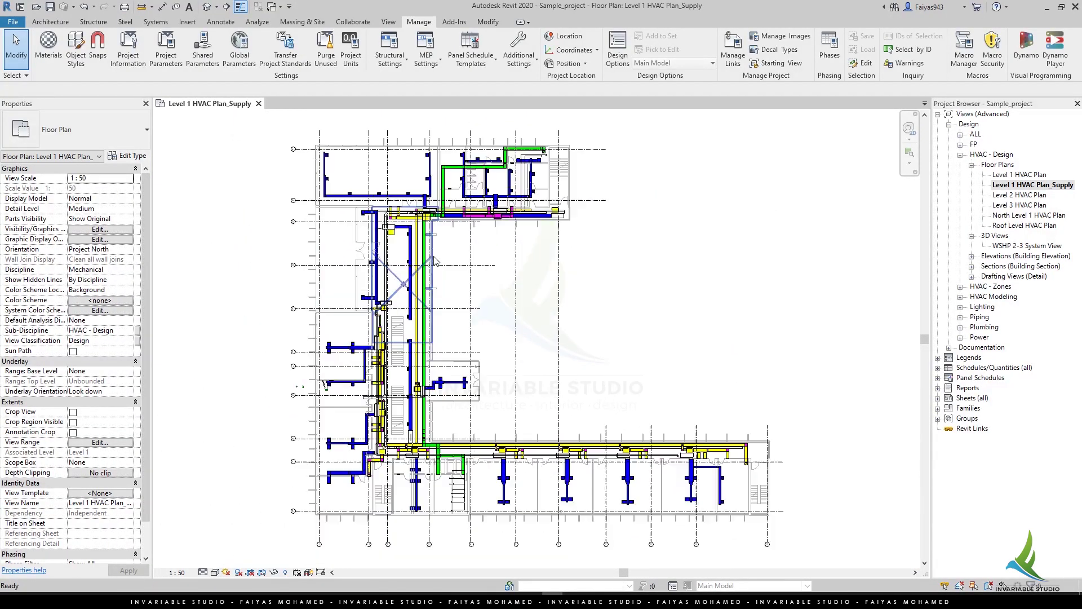
Create a new view template named MEP_Supply from the Level 1 HVAC Plan_Supply view.
{"action": "right_click", "coordinate": [1036, 185]}
{"action": "left_click", "coordinate": [991, 256]}
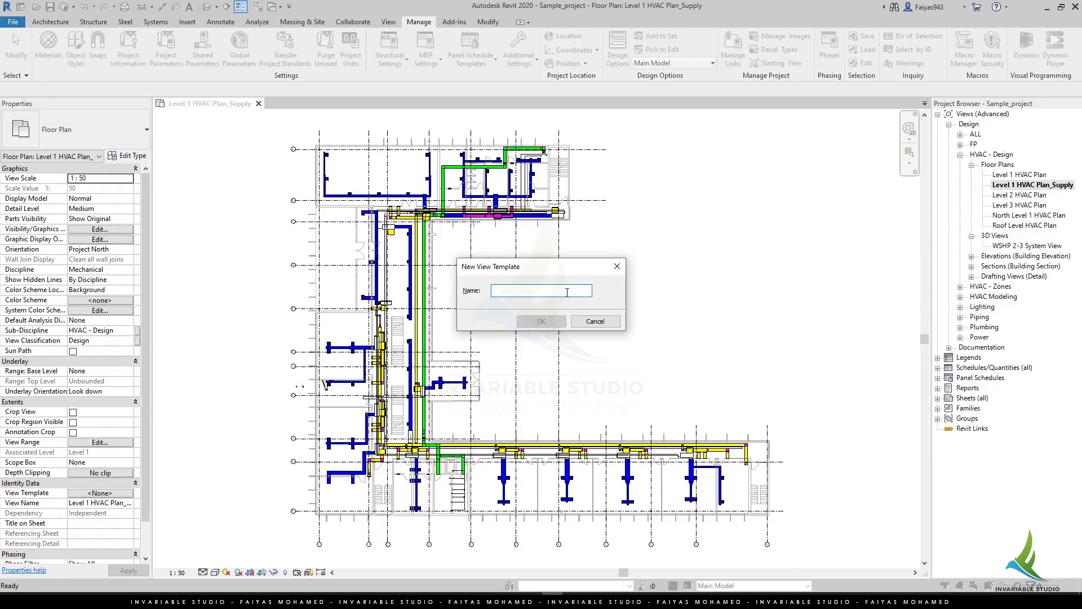
{"action": "type", "text": "MEP_Supply"}
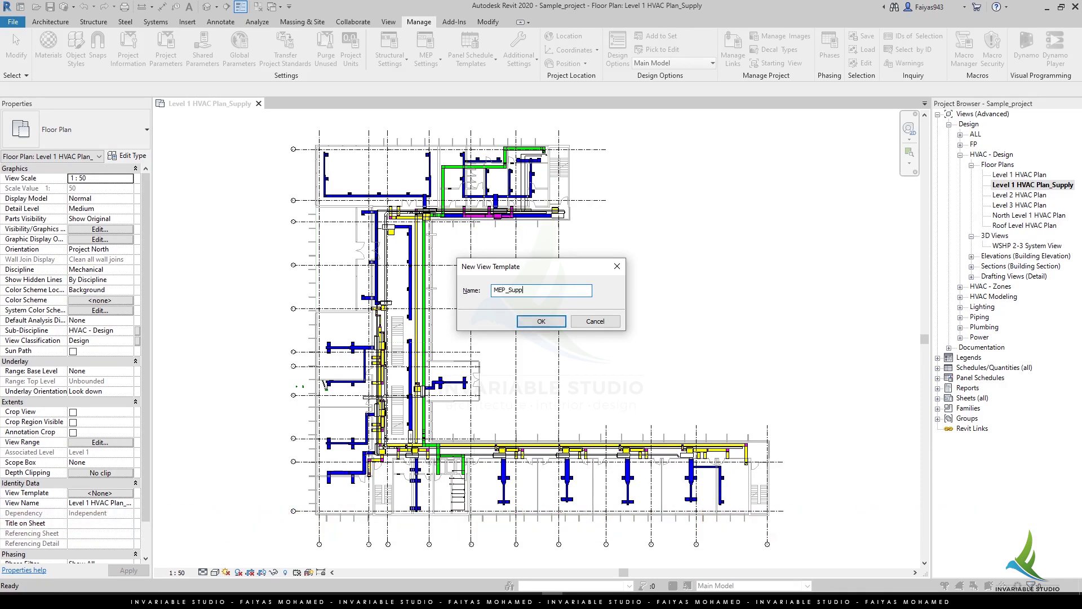
{"action": "left_click", "coordinate": [541, 321]}
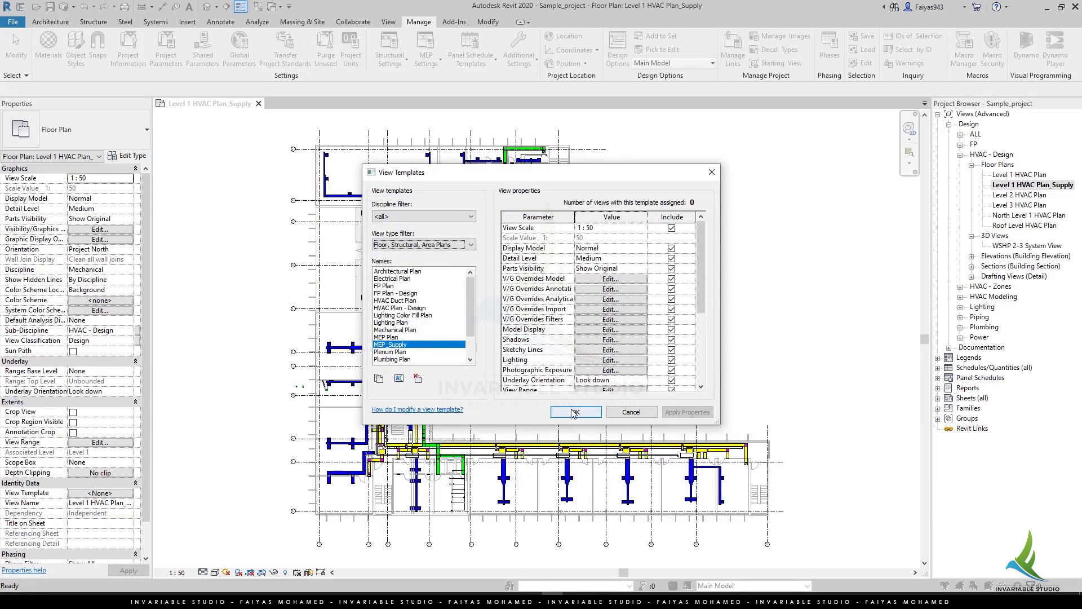
Set the MEP_Supply template's Undefined and Exhaust filter overrides to halftone, then confirm.
{"action": "left_click", "coordinate": [598, 320]}
{"action": "left_click", "coordinate": [180, 230]}
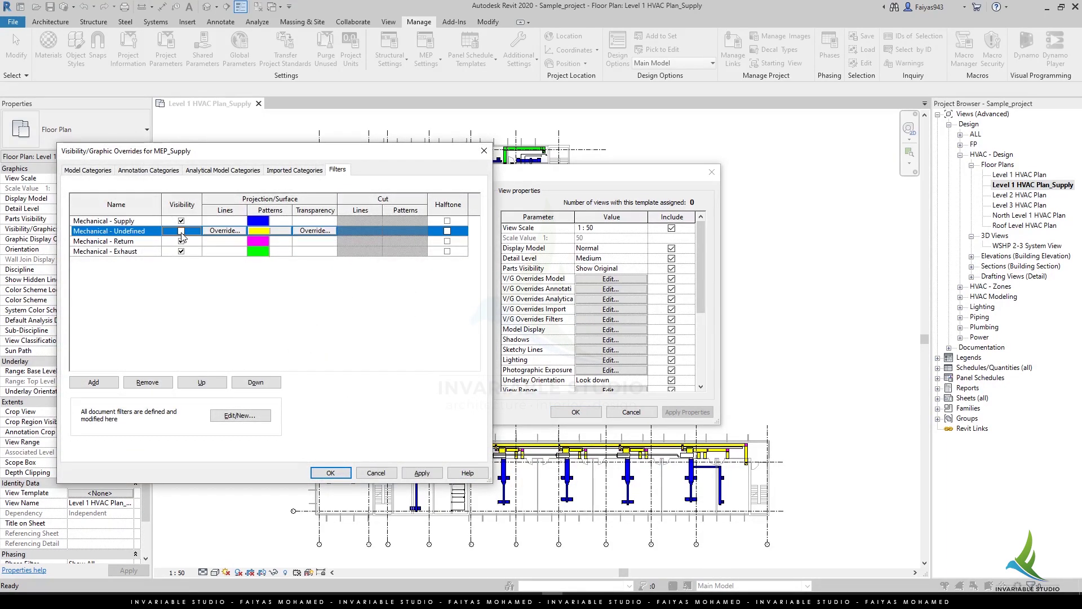
{"action": "left_click", "coordinate": [448, 241]}
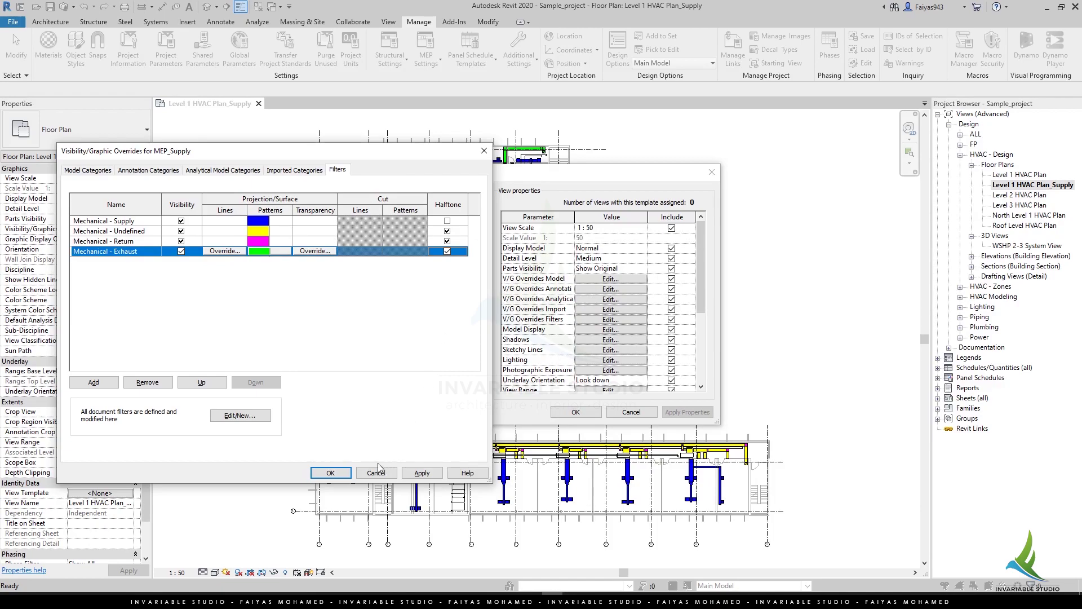
{"action": "left_click", "coordinate": [332, 473]}
{"action": "left_click", "coordinate": [576, 412]}
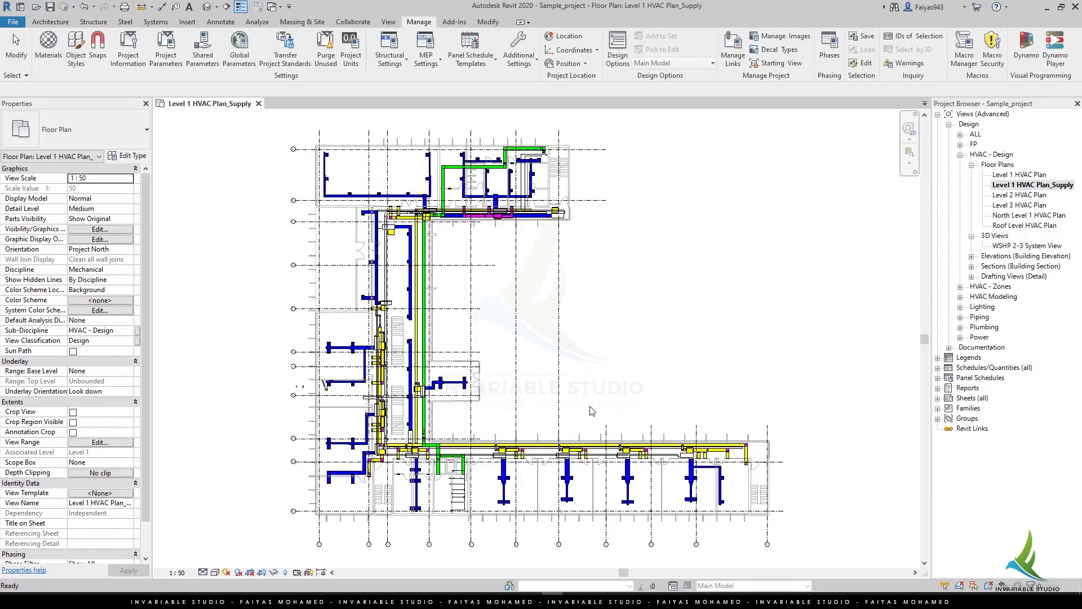
Apply the MEP_Supply template properties to Level 1 HVAC Plan_Supply and review the faded ducts.
{"action": "key", "text": "v"}
{"action": "key", "text": "v"}
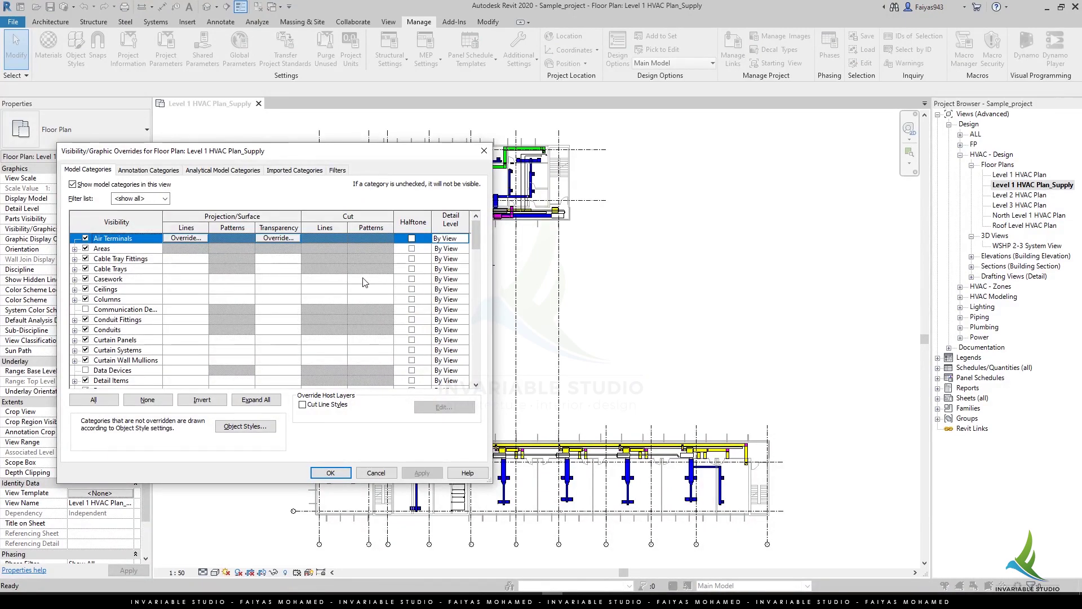
{"action": "key", "text": "Escape"}
{"action": "right_click", "coordinate": [1026, 185]}
{"action": "left_click", "coordinate": [991, 247]}
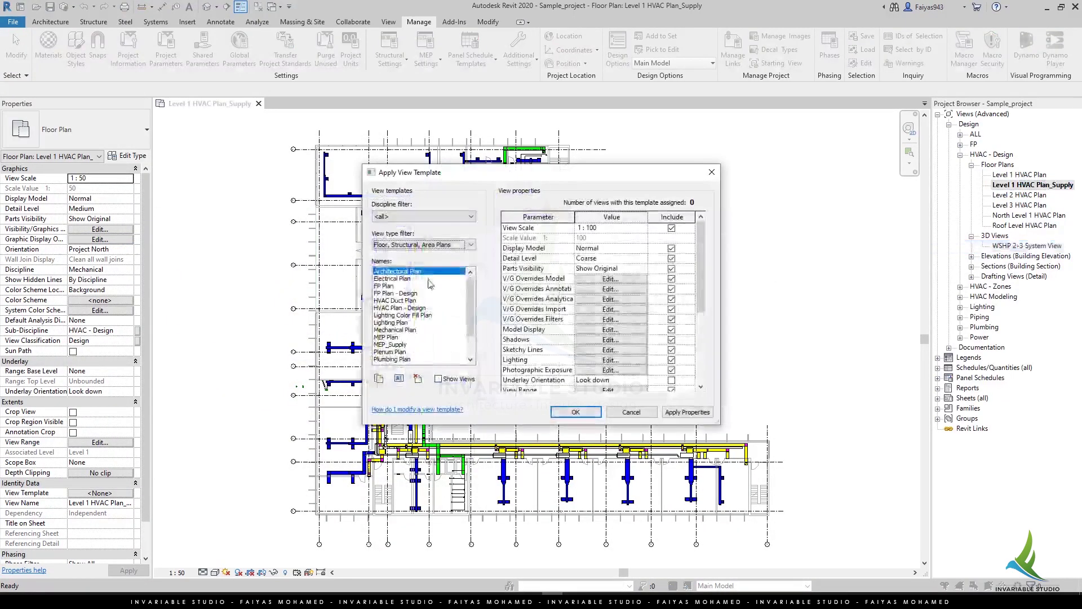
{"action": "left_click", "coordinate": [394, 344]}
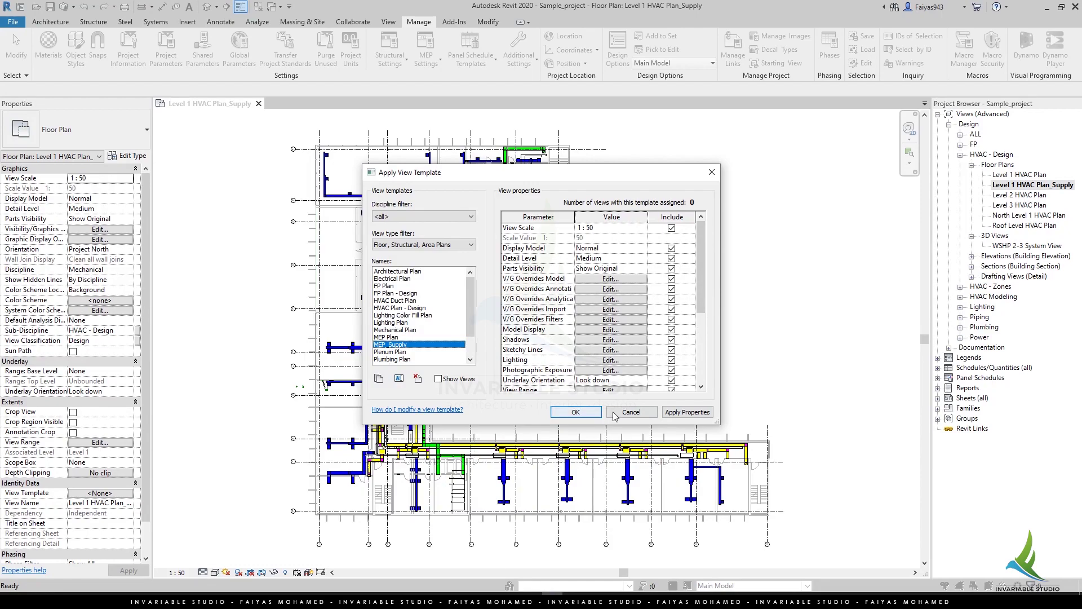
{"action": "left_click", "coordinate": [576, 411]}
{"action": "scroll", "coordinate": [416, 322], "scroll_direction": "up", "scroll_amount": 3}
{"action": "scroll", "coordinate": [413, 319], "scroll_direction": "up", "scroll_amount": 2}
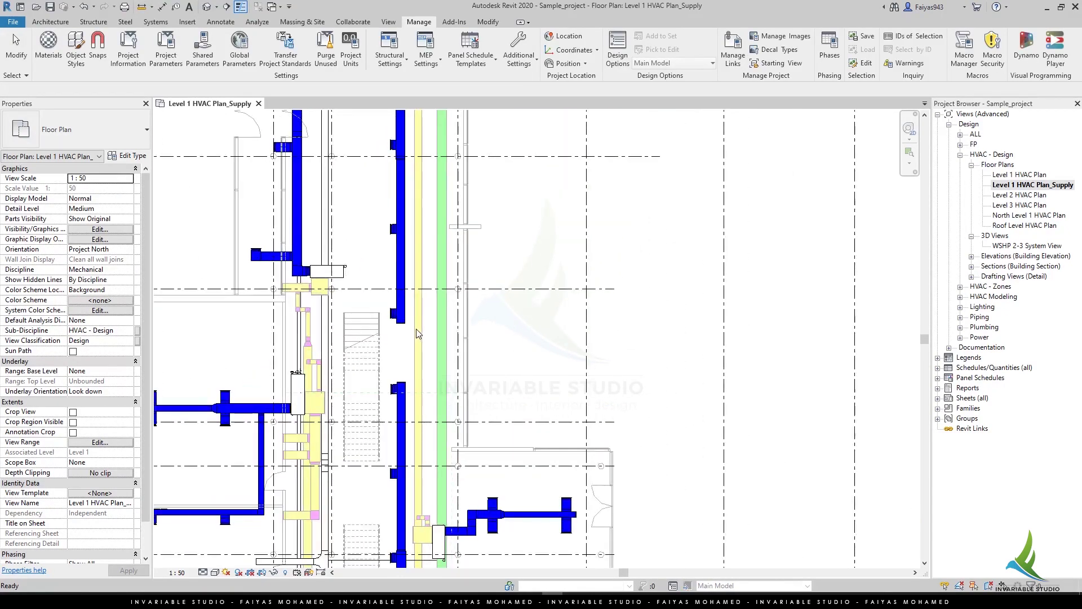
{"action": "scroll", "coordinate": [553, 286], "scroll_direction": "down", "scroll_amount": 2}
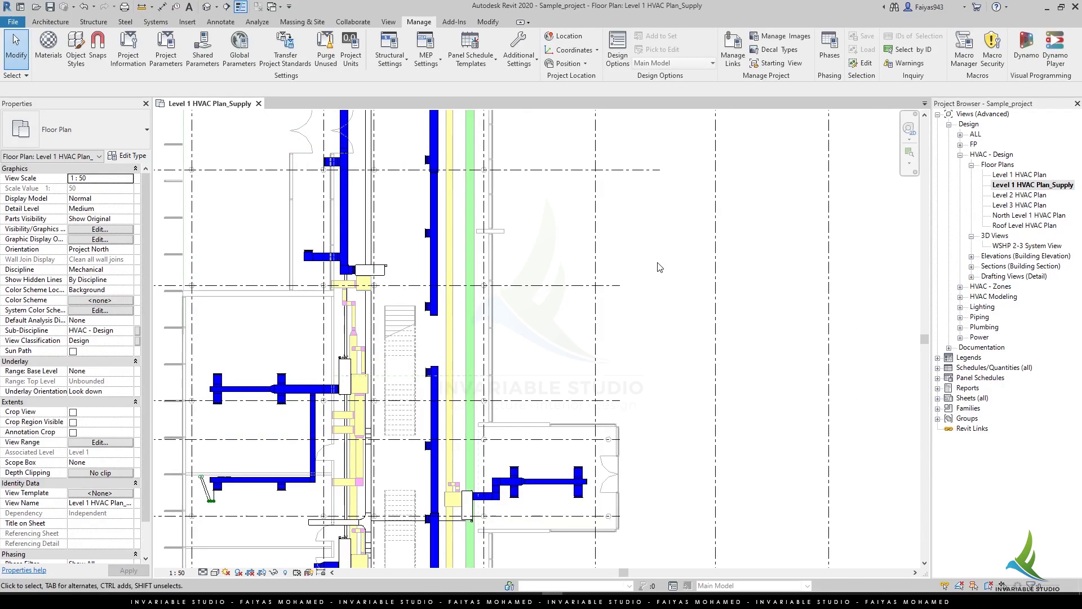
Duplicate the Level 2 HVAC Plan view and rename the copy 'Level 2 HVAC Plan_Supply'.
{"action": "right_click", "coordinate": [1015, 195]}
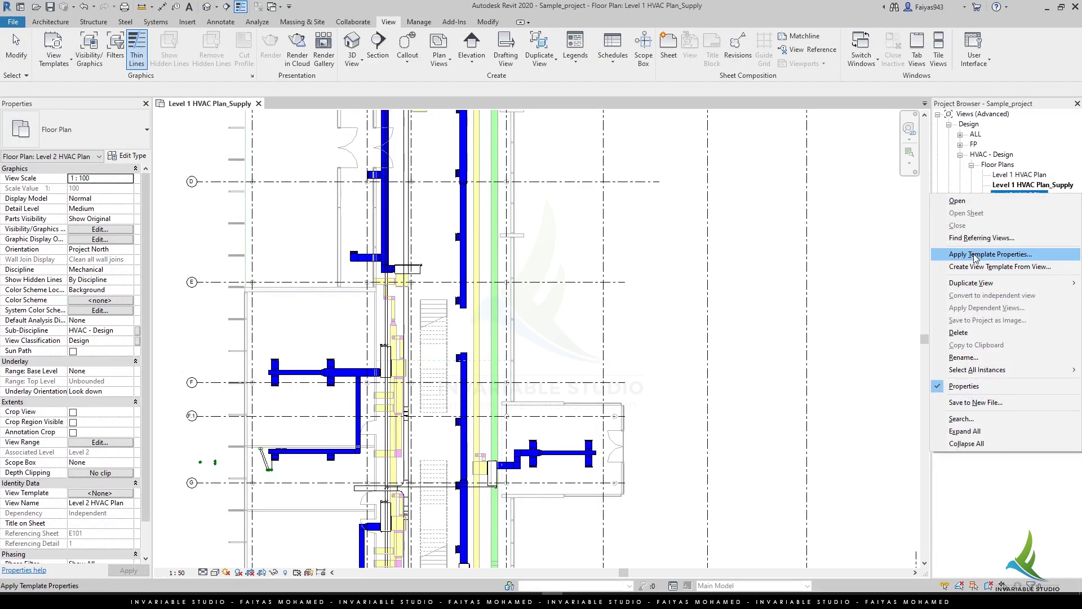
{"action": "mouse_move", "coordinate": [970, 283]}
{"action": "left_click", "coordinate": [823, 283]}
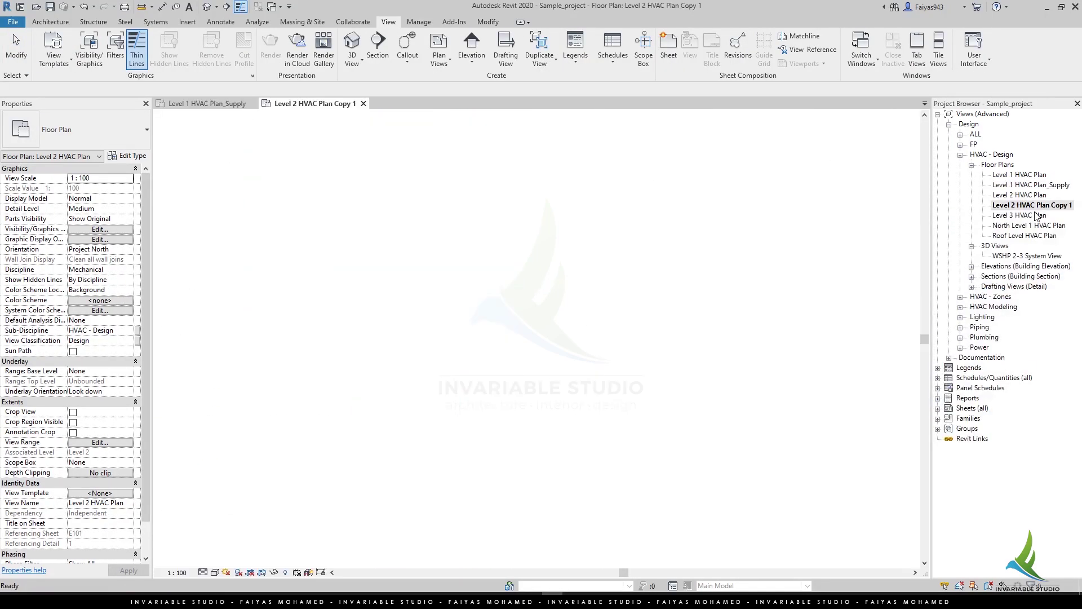
{"action": "left_click", "coordinate": [1041, 212]}
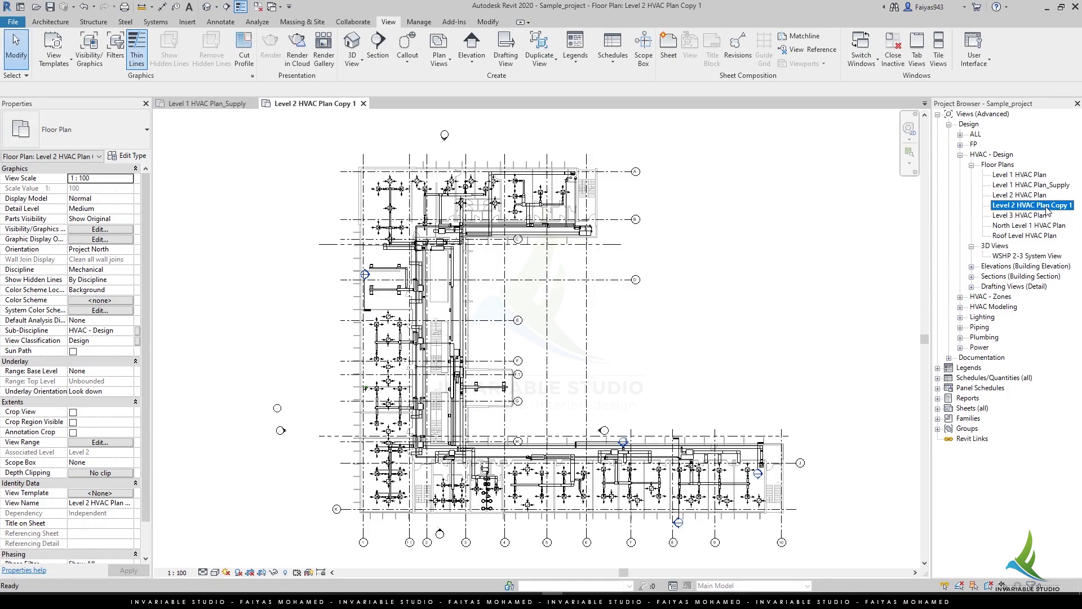
{"action": "key", "text": "F2"}
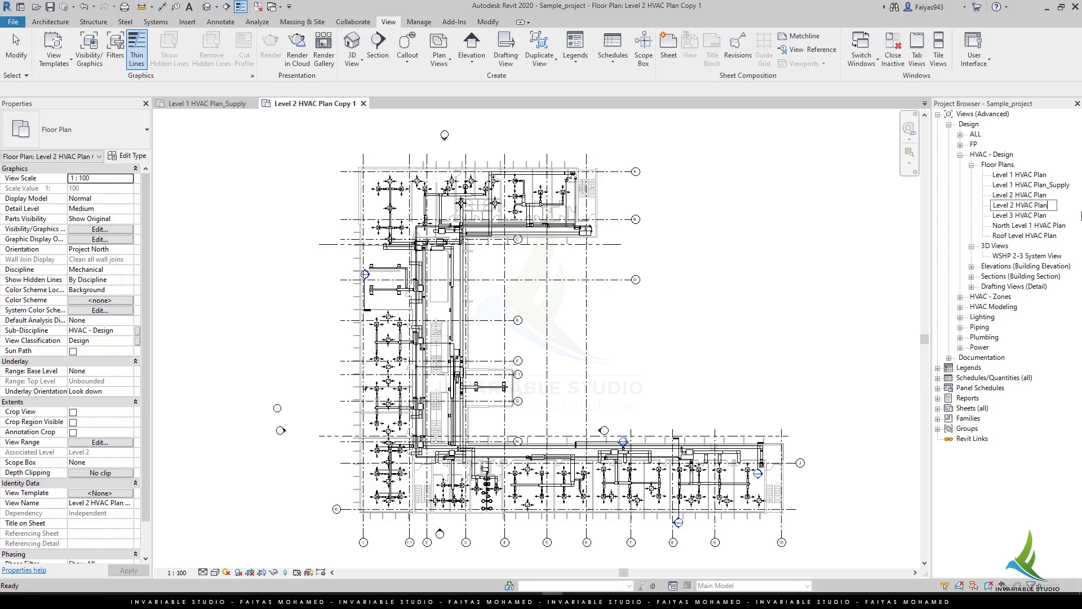
{"action": "type", "text": "_Supply"}
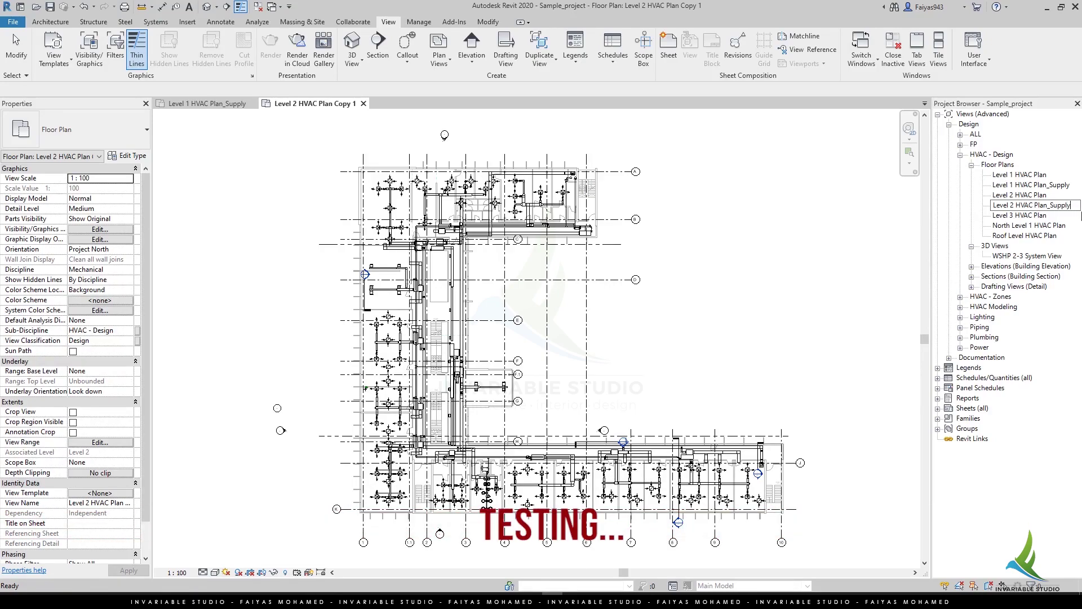
{"action": "key", "text": "Return"}
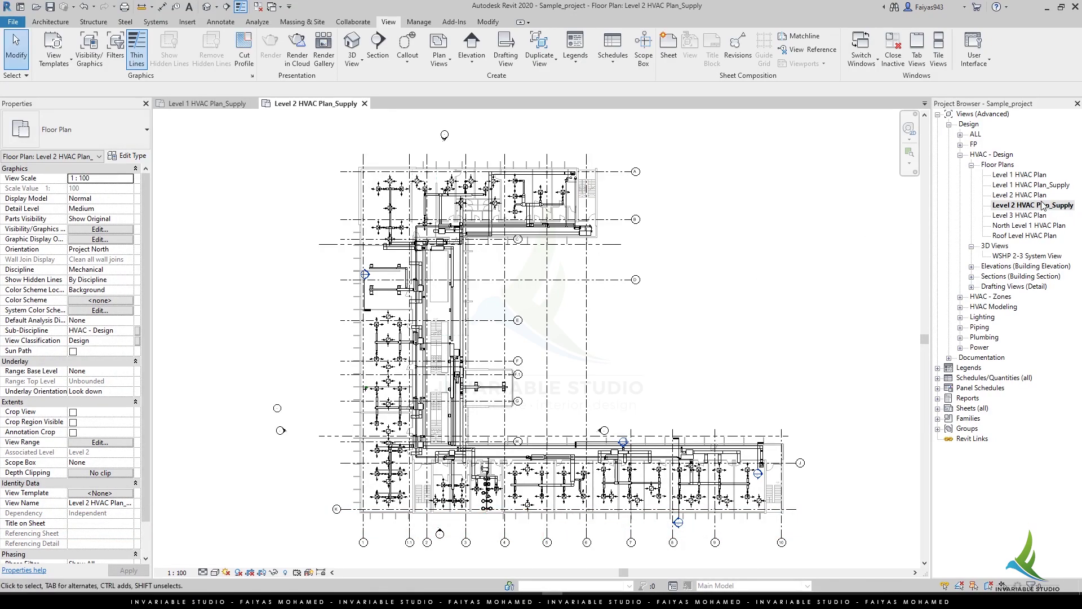
Apply the MEP_Supply template's properties to the Level 2 HVAC Plan_Supply view.
{"action": "right_click", "coordinate": [1043, 206]}
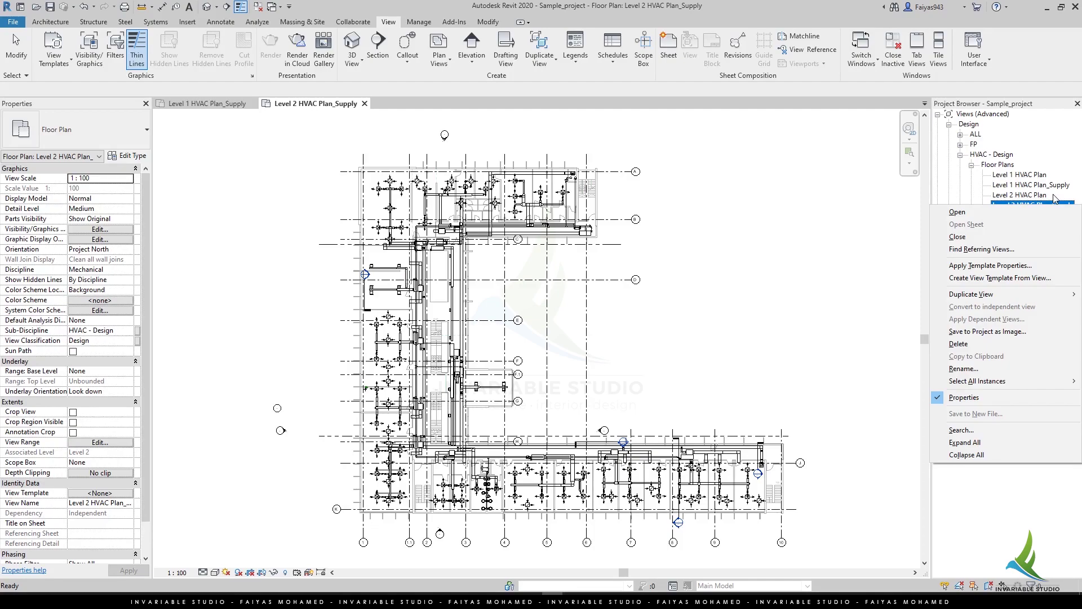
{"action": "left_click", "coordinate": [990, 266]}
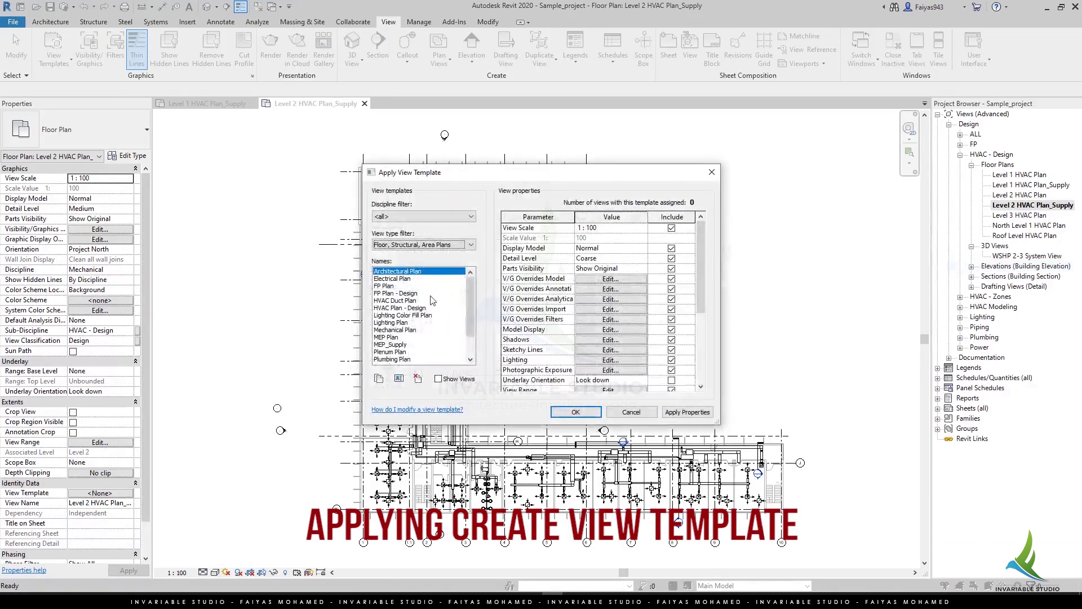
{"action": "key", "text": "Down"}
{"action": "key", "text": "Down"}
{"action": "key", "text": "Down"}
{"action": "key", "text": "Down"}
{"action": "key", "text": "Down"}
{"action": "key", "text": "Down"}
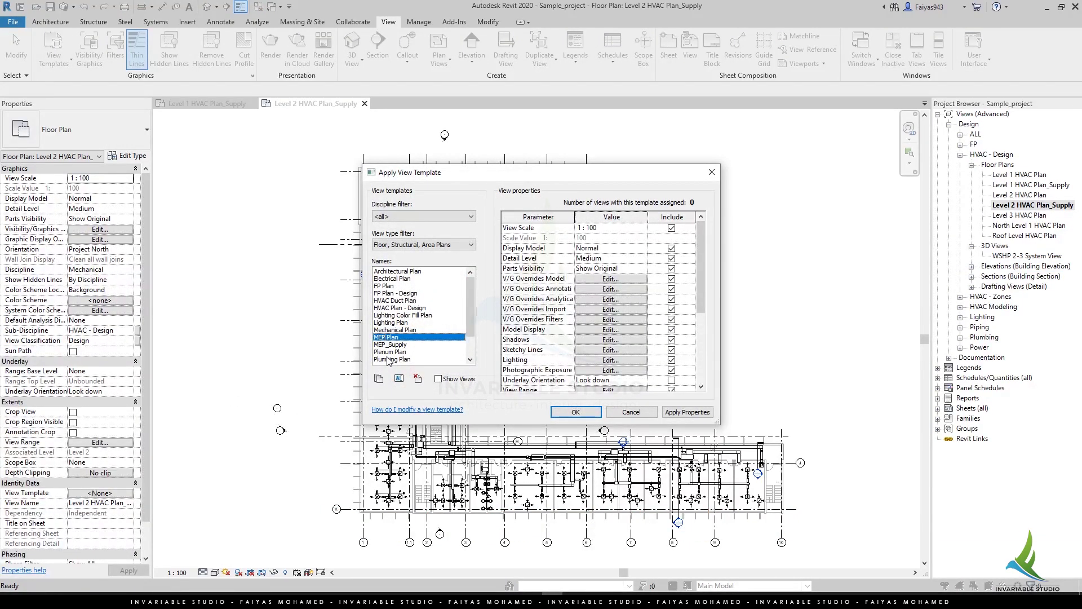
{"action": "key", "text": "Down"}
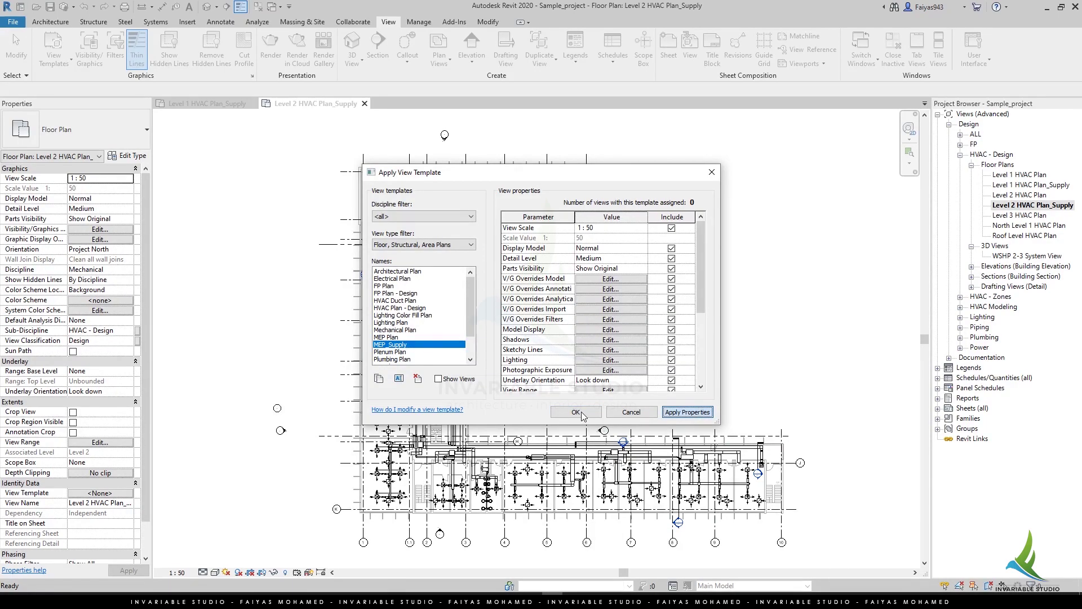
{"action": "left_click", "coordinate": [581, 411]}
Zoom in and out to inspect the Level 2 supply plan.
{"action": "scroll", "coordinate": [417, 366], "scroll_direction": "up", "scroll_amount": 3}
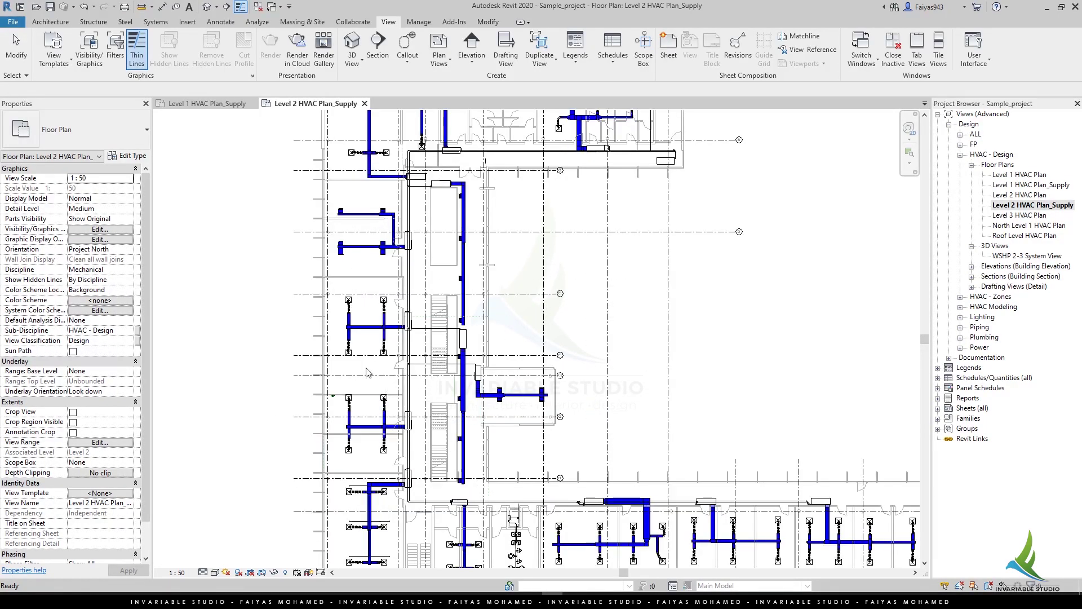
{"action": "scroll", "coordinate": [339, 342], "scroll_direction": "down", "scroll_amount": 2}
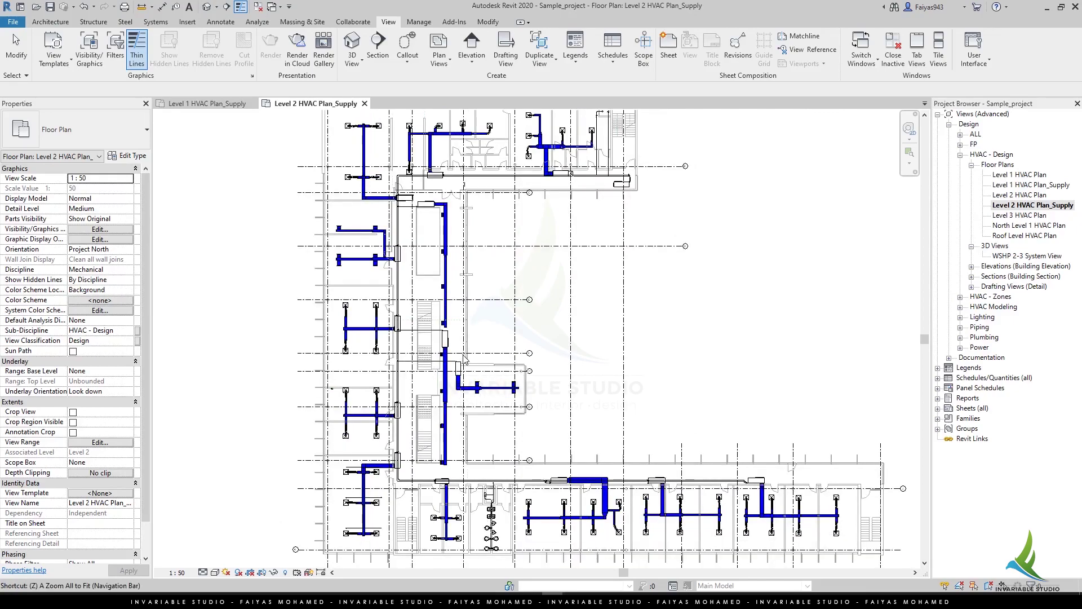
{"action": "scroll", "coordinate": [684, 303], "scroll_direction": "up", "scroll_amount": 2}
{"action": "scroll", "coordinate": [555, 191], "scroll_direction": "up", "scroll_amount": 2}
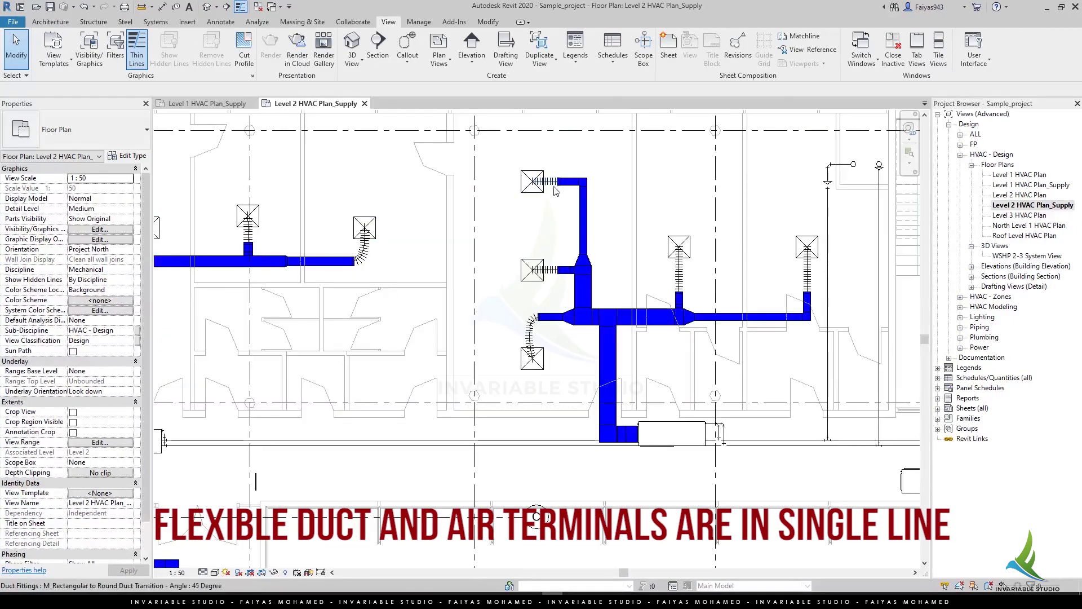
Give the Mechanical - Supply filter a blue line colour override and apply it.
{"action": "key", "text": "v"}
{"action": "key", "text": "g"}
{"action": "left_click", "coordinate": [210, 223]}
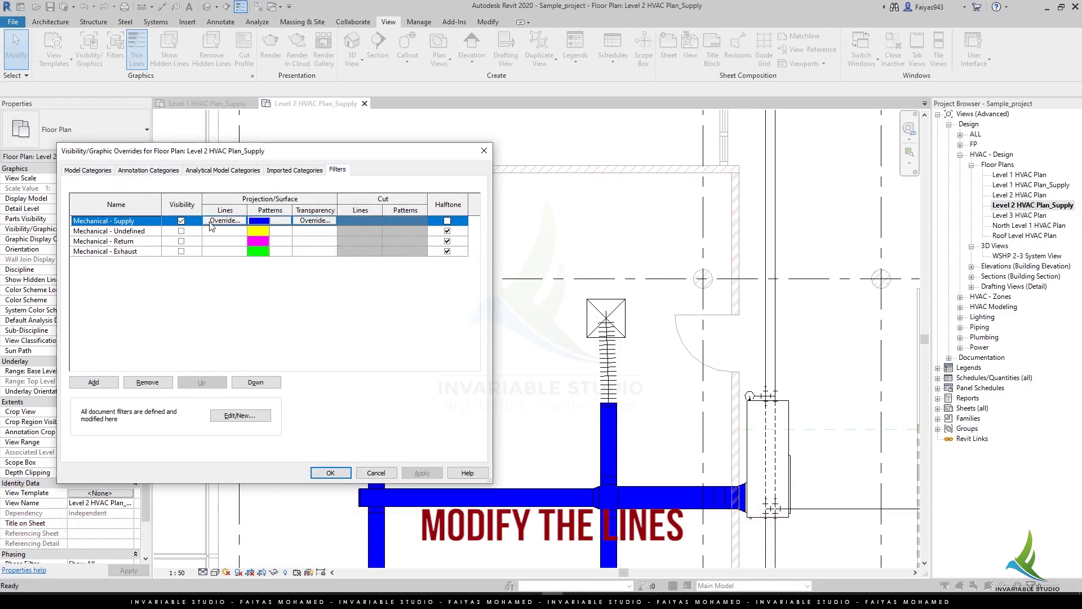
{"action": "left_click", "coordinate": [268, 314]}
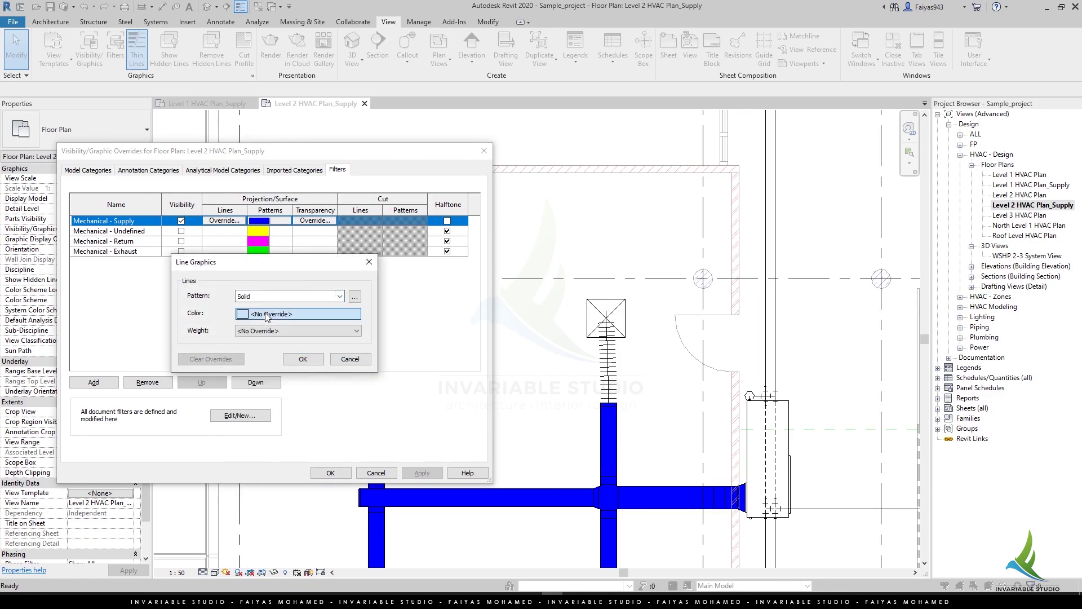
{"action": "left_click", "coordinate": [268, 314]}
{"action": "left_click", "coordinate": [194, 281]}
{"action": "left_click", "coordinate": [316, 418]}
{"action": "left_click", "coordinate": [302, 359]}
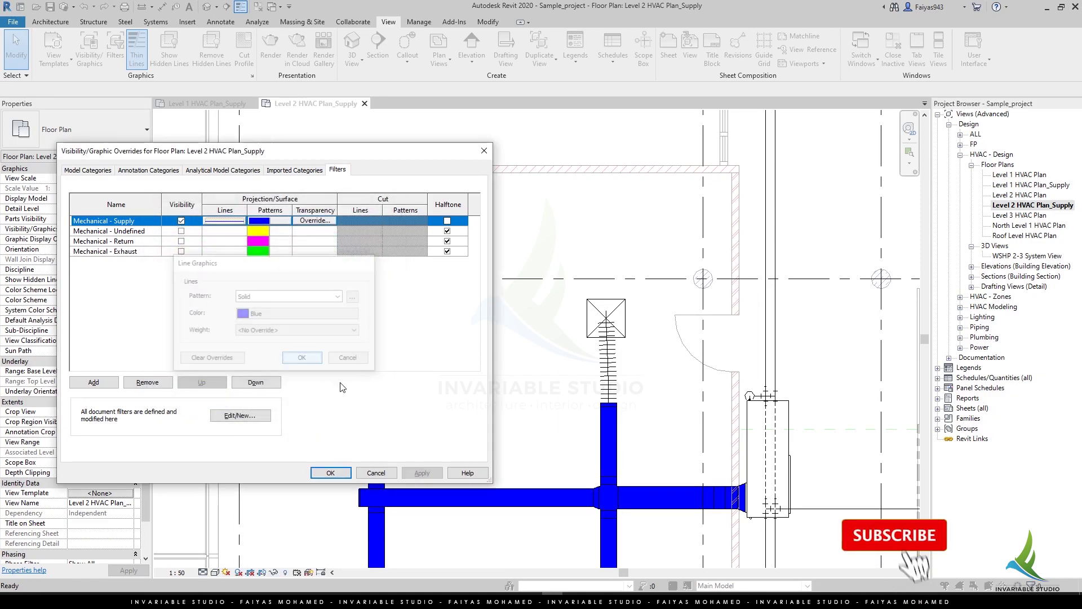
{"action": "left_click", "coordinate": [426, 474]}
{"action": "left_click", "coordinate": [376, 473]}
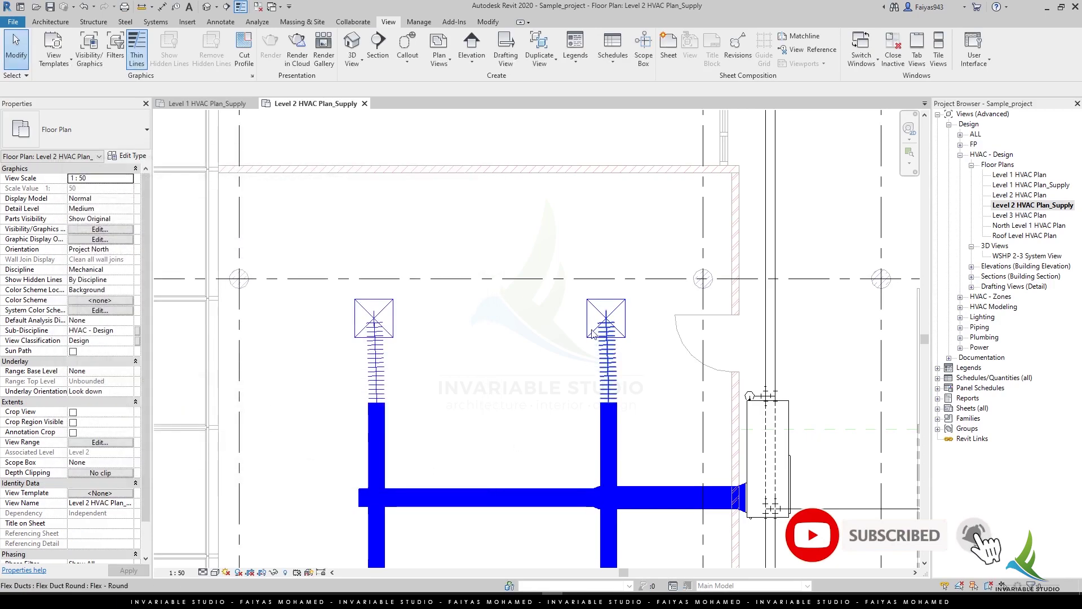
{"action": "scroll", "coordinate": [592, 332], "scroll_direction": "down", "scroll_amount": 3}
{"action": "middle_click_drag", "start_coordinate": [592, 333], "coordinate": [418, 347]}
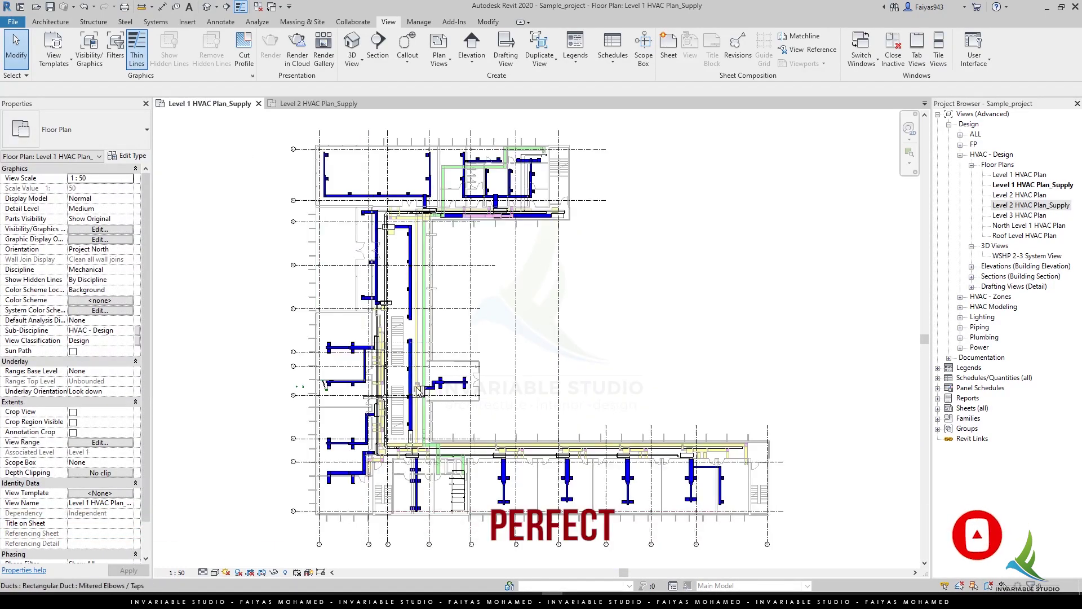
{"action": "scroll", "coordinate": [418, 389], "scroll_direction": "up", "scroll_amount": 2}
{"action": "scroll", "coordinate": [316, 395], "scroll_direction": "up", "scroll_amount": 2}
{"action": "scroll", "coordinate": [215, 404], "scroll_direction": "up", "scroll_amount": 2}
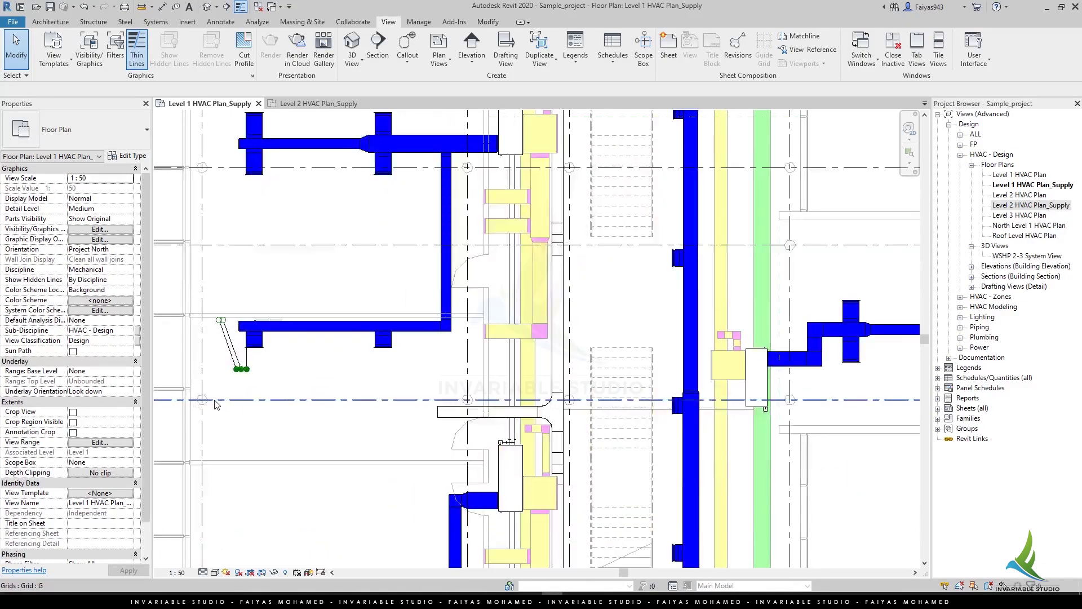
{"action": "scroll", "coordinate": [215, 403], "scroll_direction": "down", "scroll_amount": 3}
{"action": "key", "text": "ctrl+Tab"}
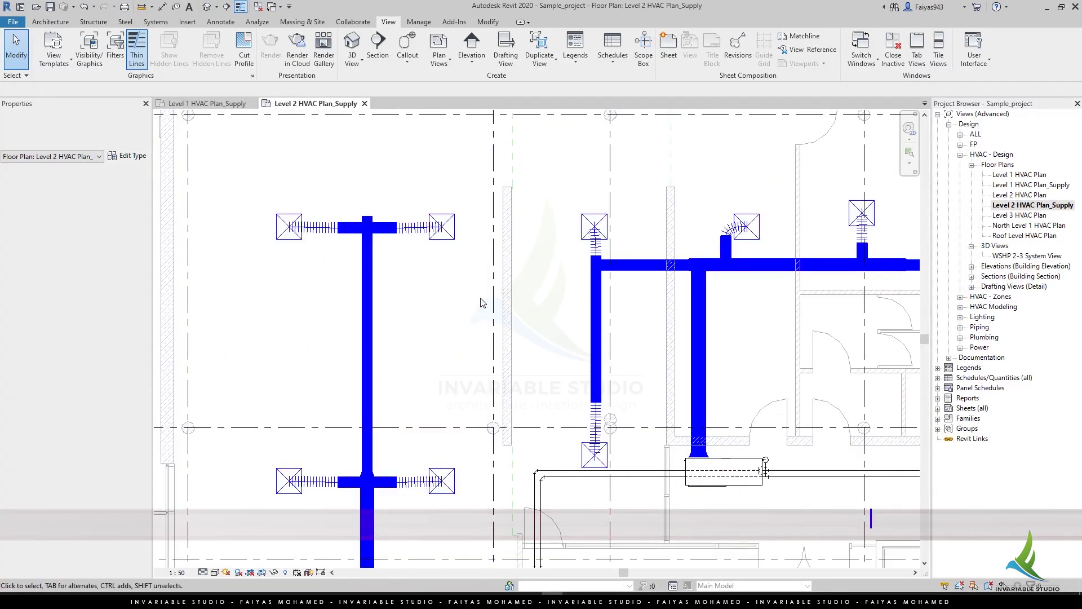
{"action": "scroll", "coordinate": [480, 298], "scroll_direction": "down", "scroll_amount": 2}
{"action": "scroll", "coordinate": [300, 304], "scroll_direction": "down", "scroll_amount": 4}
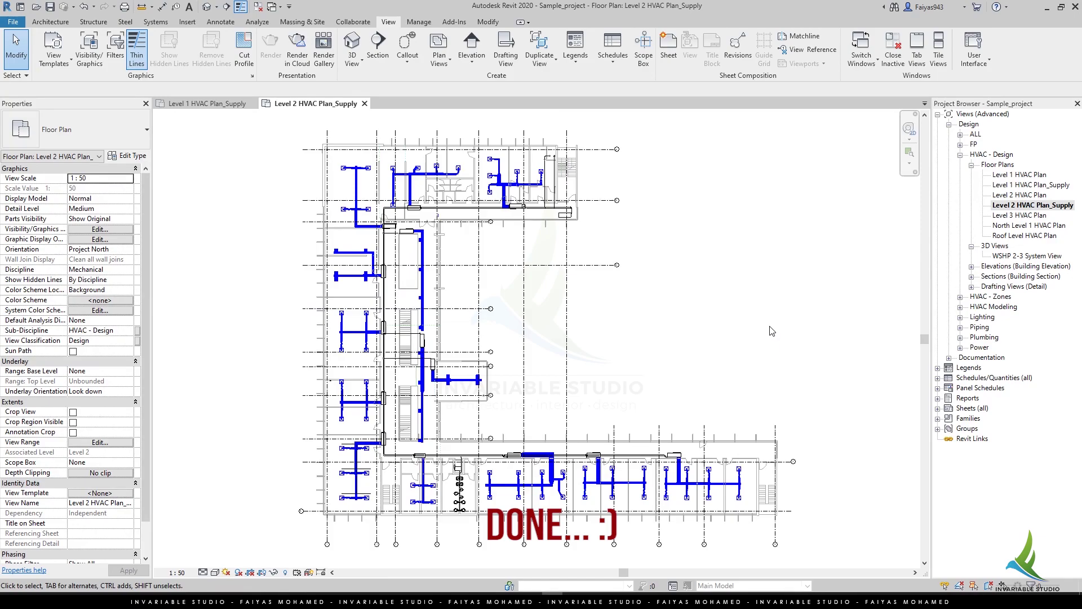